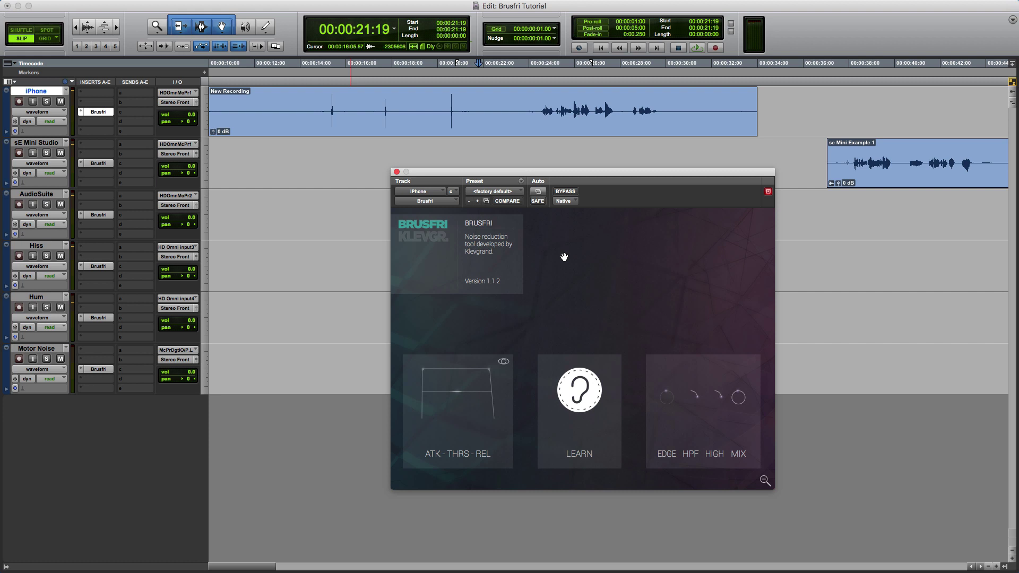
Step: Insert Klevgrand's native Brusfri noise-reduction plug-in in insert slot C of the iPhone track
{"action": "key", "text": "super+w"}
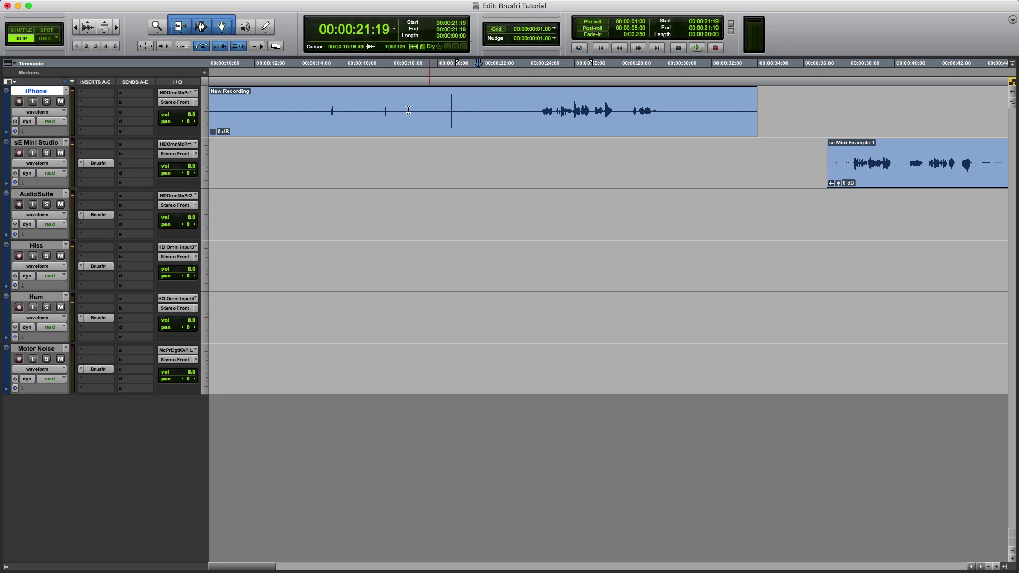
{"action": "left_click", "coordinate": [88, 115]}
{"action": "mouse_move", "coordinate": [141, 122]}
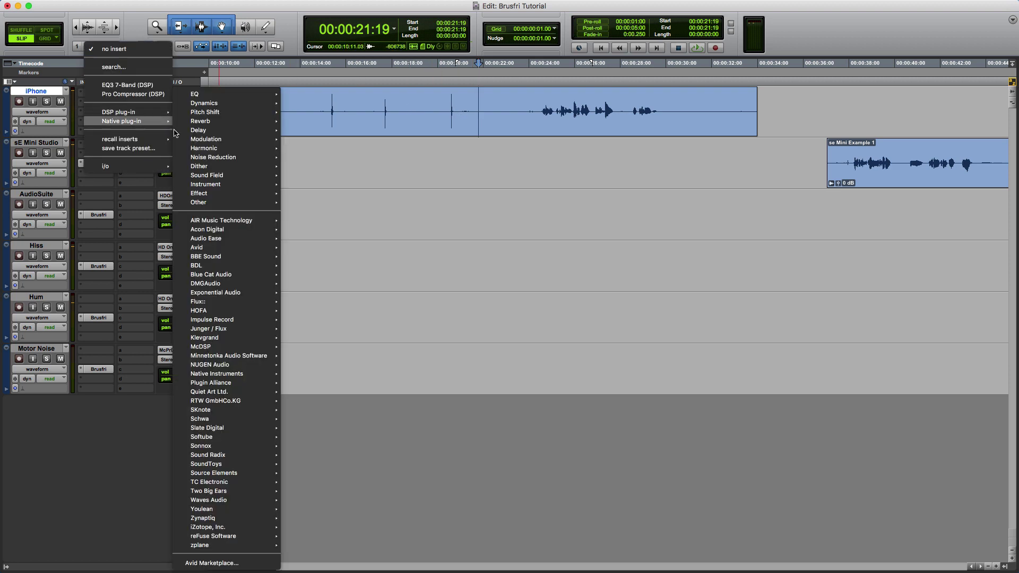
{"action": "mouse_move", "coordinate": [253, 338]}
{"action": "left_click", "coordinate": [296, 342]}
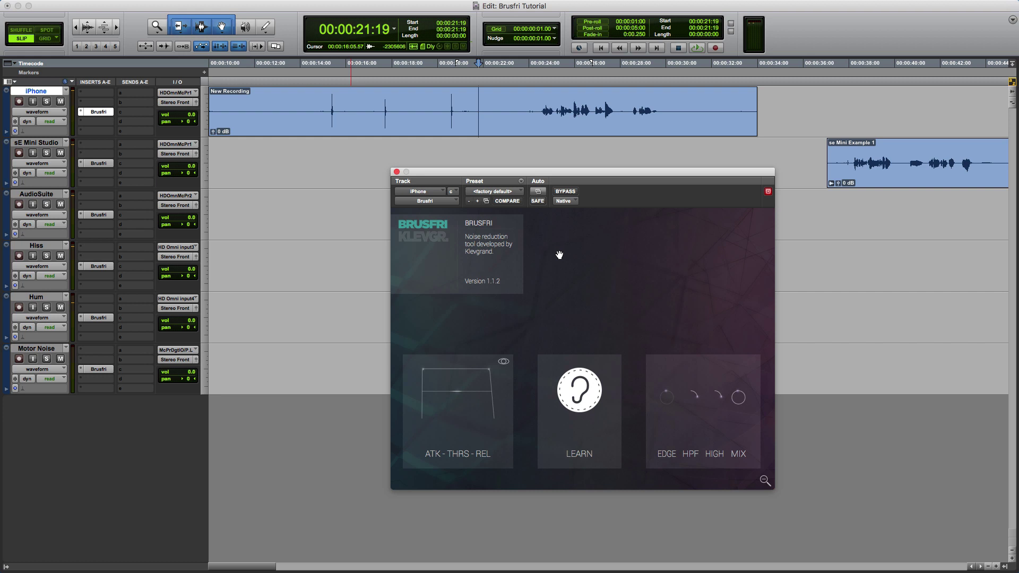
Step: Have Brusfri learn the noise profile from the speech-free passage of the iPhone clip between 00:00:21:21 and 00:00:23:15
{"action": "left_click_drag", "start_coordinate": [479, 106], "coordinate": [520, 106]}
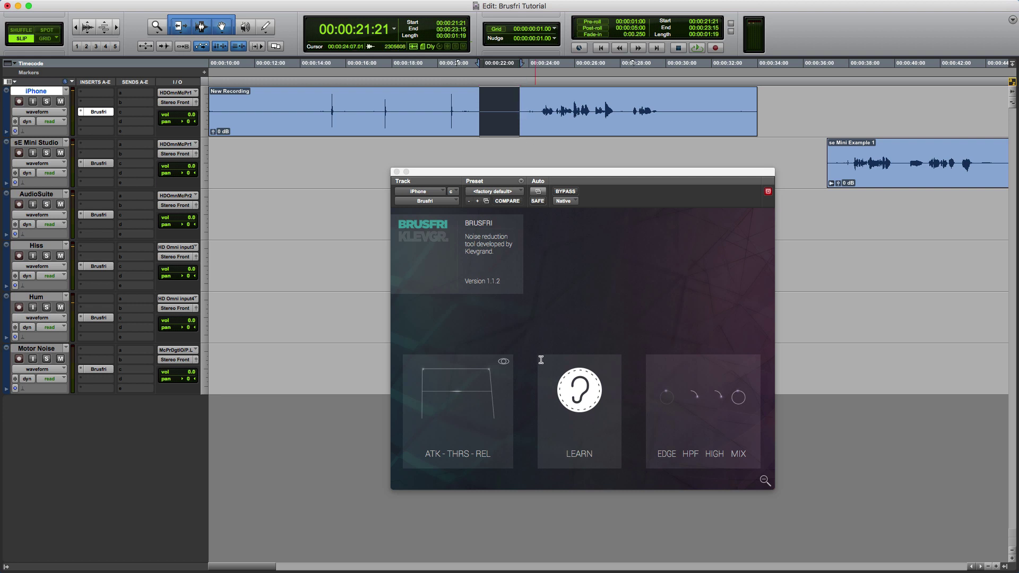
{"action": "left_click", "coordinate": [573, 394]}
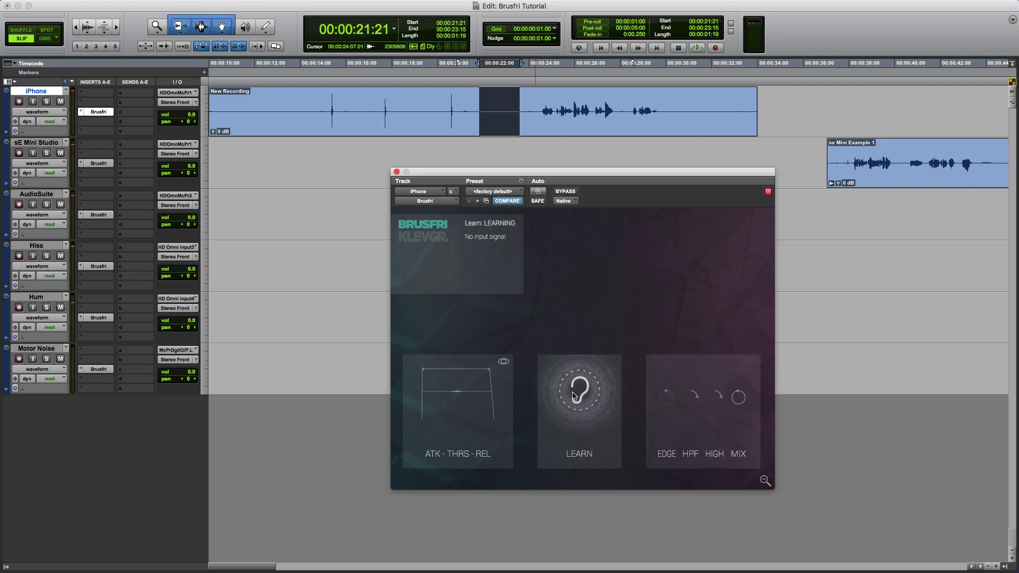
{"action": "key", "text": "space"}
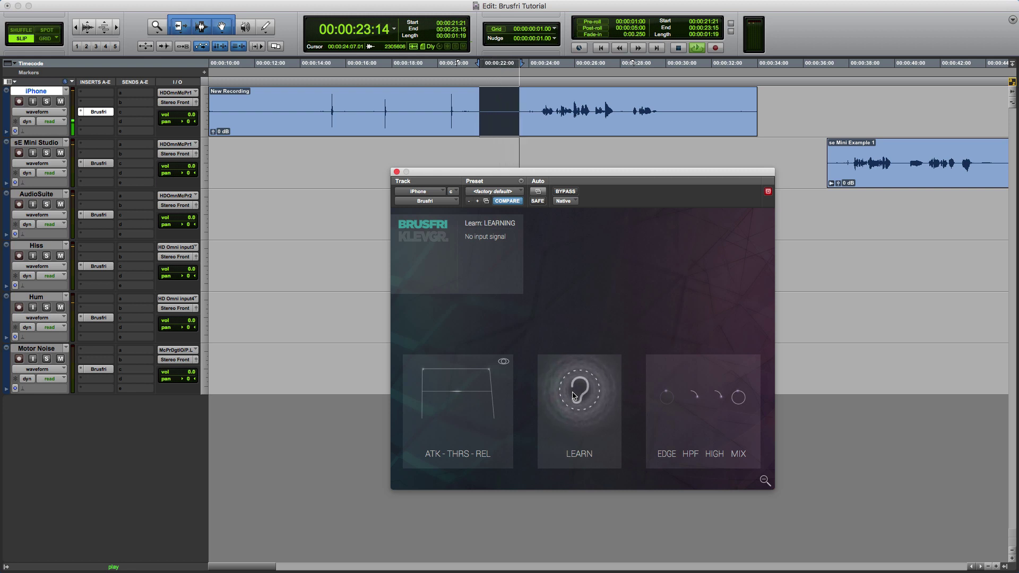
{"action": "left_click", "coordinate": [573, 395]}
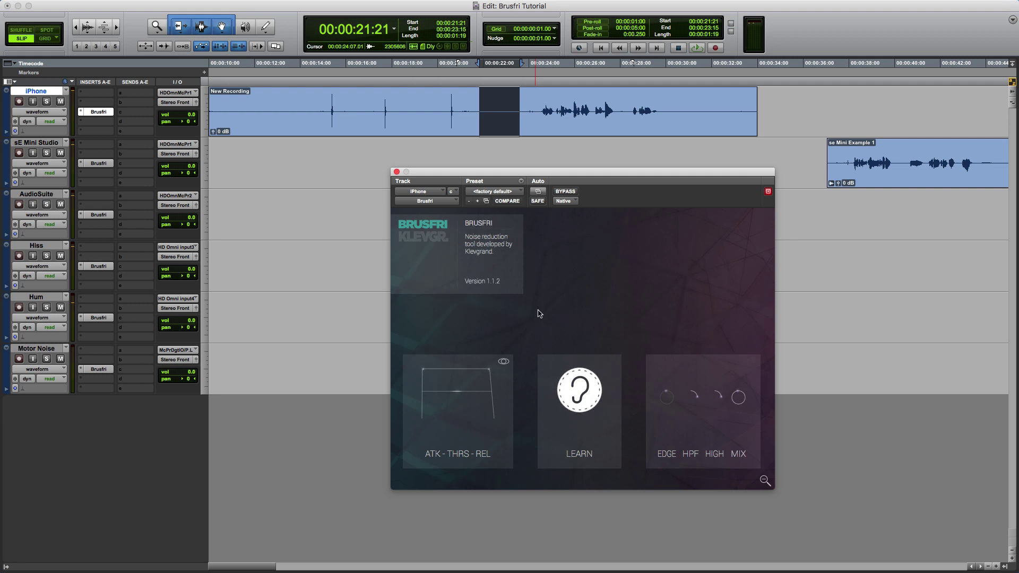
Step: Play the iPhone clip from 00:00:21:19 and compare the speech with Brusfri active and bypassed
{"action": "left_click", "coordinate": [477, 106]}
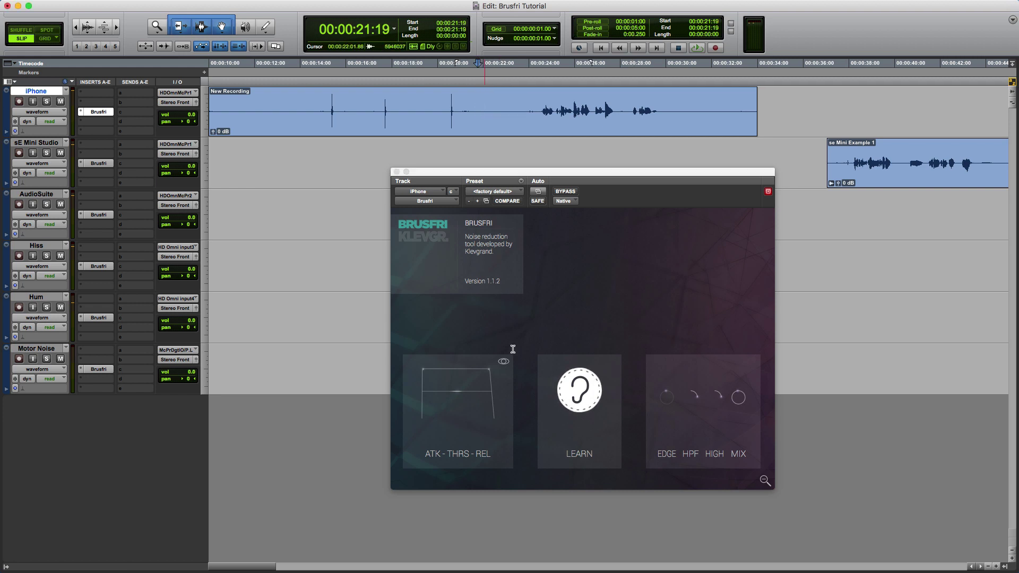
{"action": "key", "text": "space"}
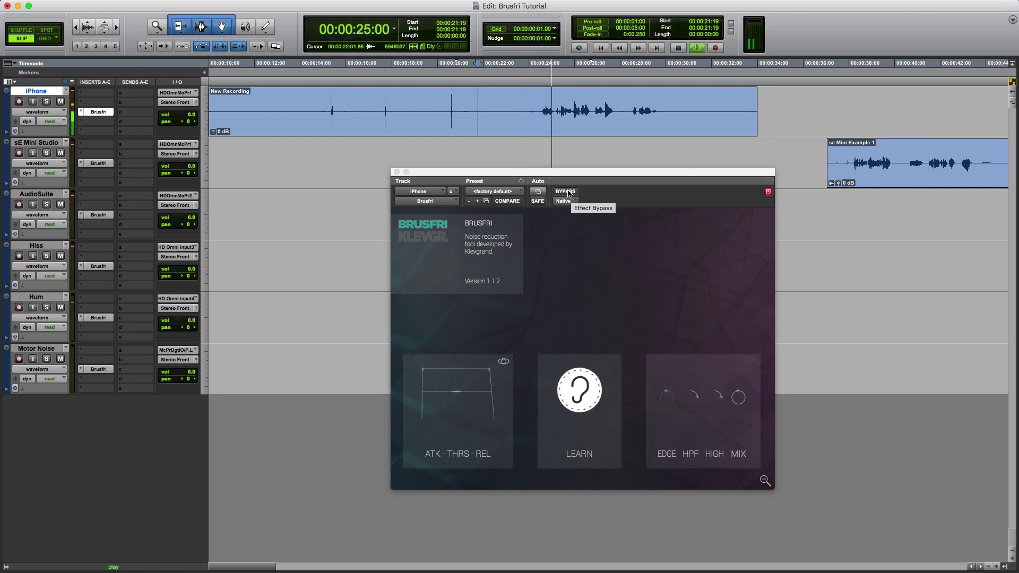
{"action": "left_click", "coordinate": [566, 191]}
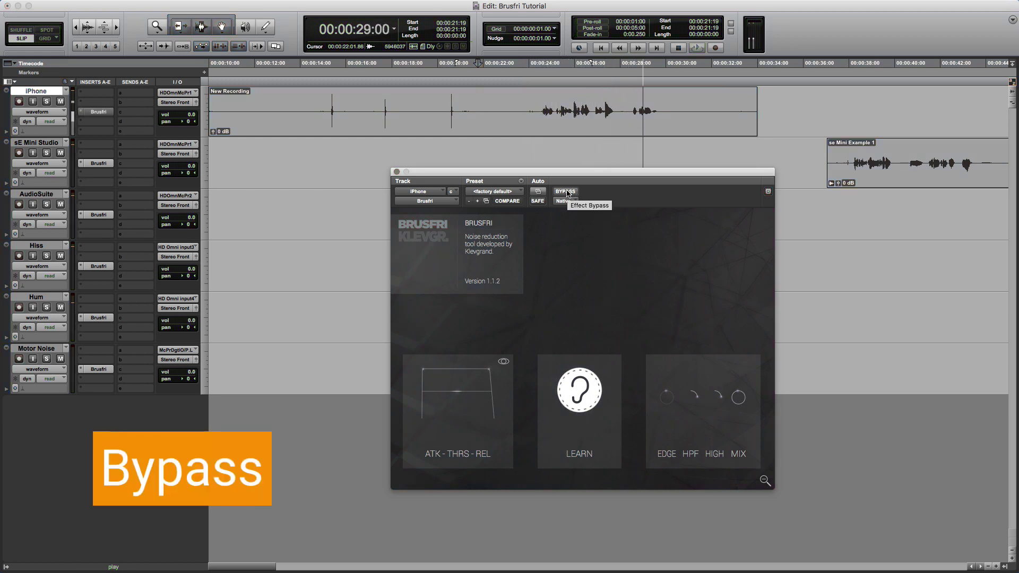
{"action": "left_click", "coordinate": [565, 191]}
{"action": "left_click", "coordinate": [566, 192]}
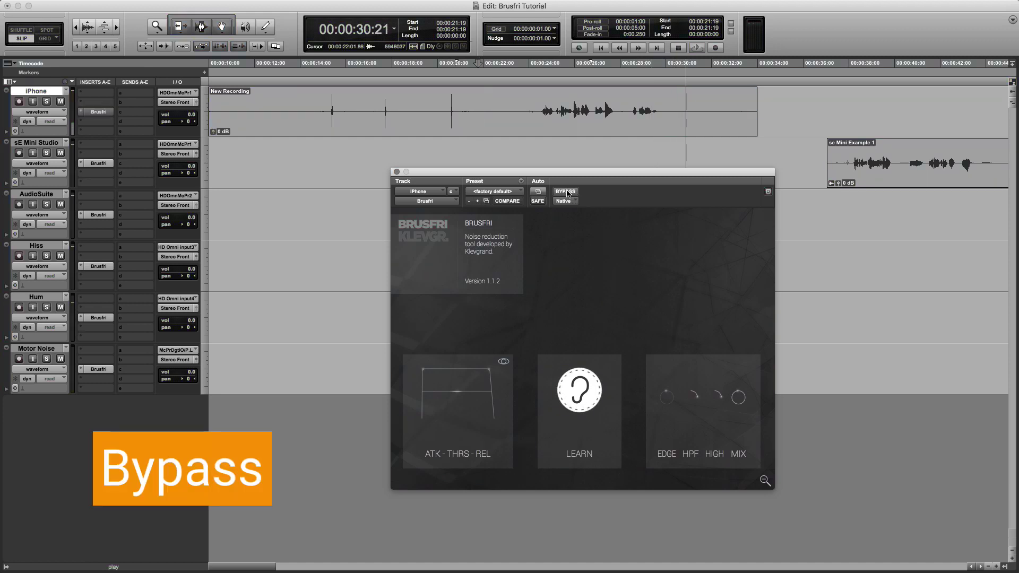
{"action": "left_click", "coordinate": [566, 192]}
{"action": "key", "text": "space"}
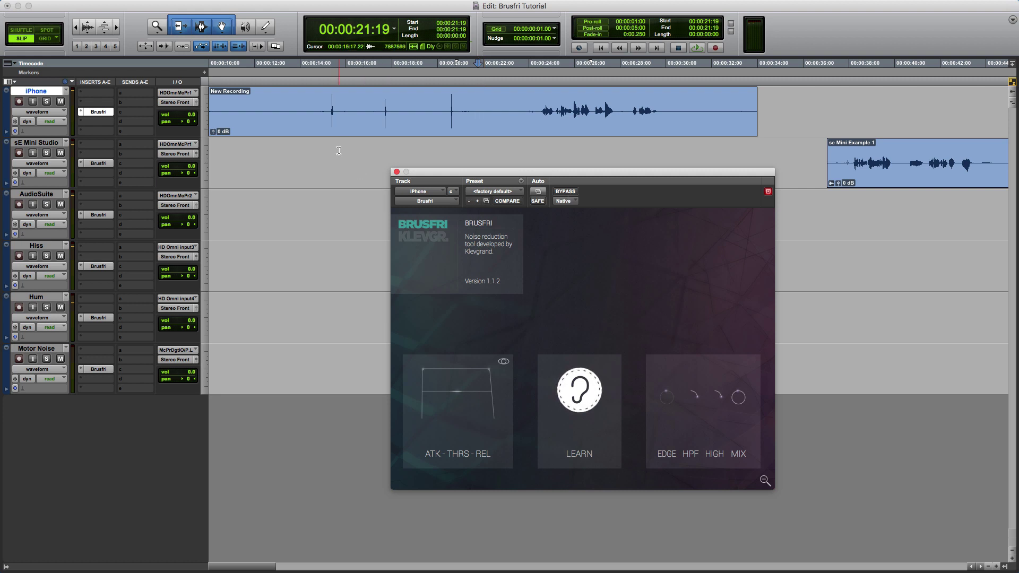
Step: Audition the short transient sounds in the iPhone clip from 00:00:15:03 with noise reduction active
{"action": "mouse_move", "coordinate": [421, 381]}
{"action": "left_click", "coordinate": [326, 110]}
{"action": "key", "text": "space"}
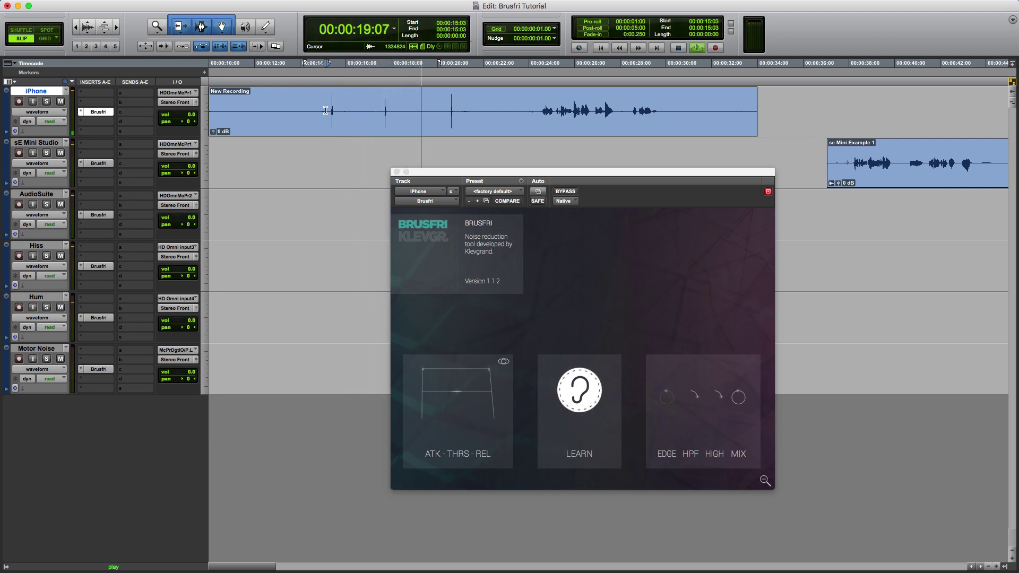
{"action": "key", "text": "space"}
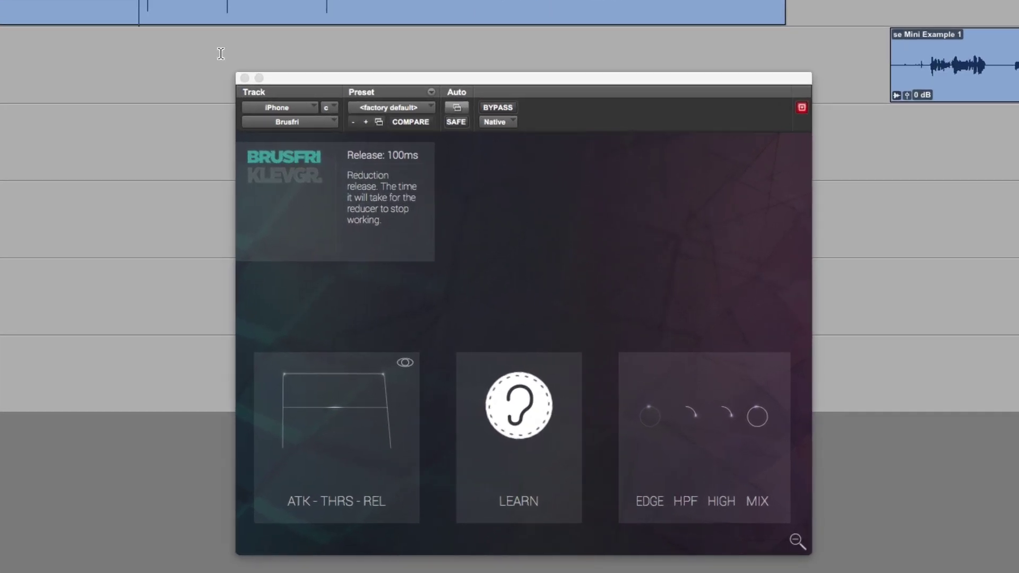
Step: Shorten Brusfri's release on the iPhone track and lower its threshold while replaying the clip
{"action": "left_click_drag", "start_coordinate": [383, 373], "coordinate": [384, 371]}
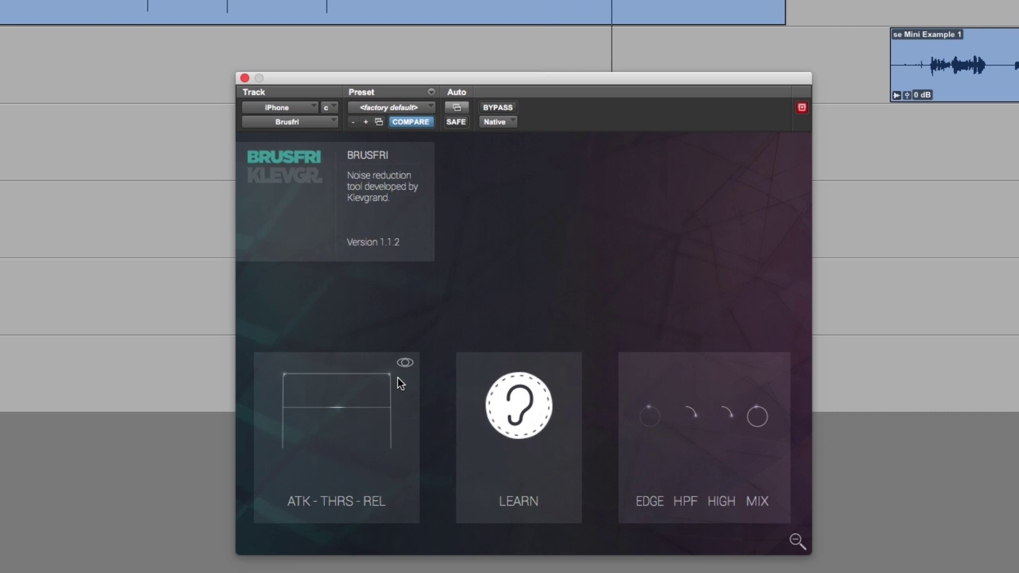
{"action": "key", "text": "space"}
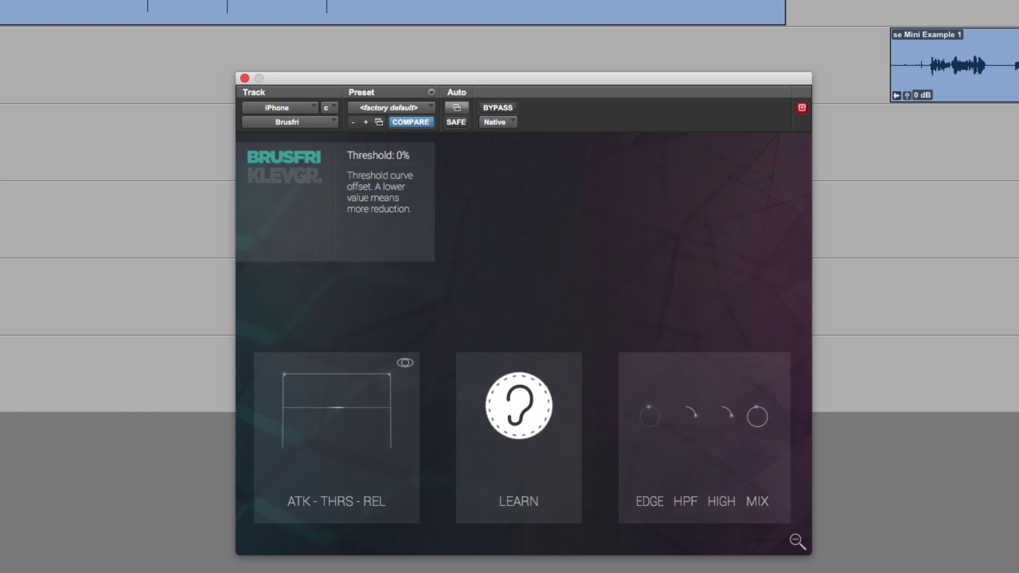
{"action": "key", "text": "space"}
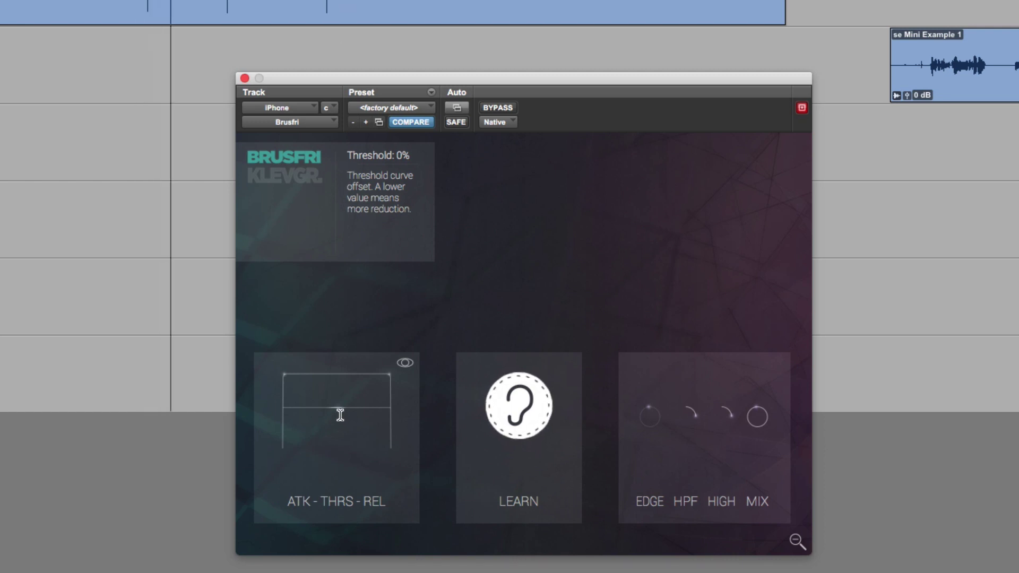
{"action": "mouse_move", "coordinate": [337, 407]}
{"action": "left_mouse_down"}
{"action": "mouse_move", "coordinate": [340, 335]}
{"action": "mouse_move", "coordinate": [336, 428]}
{"action": "left_mouse_up"}
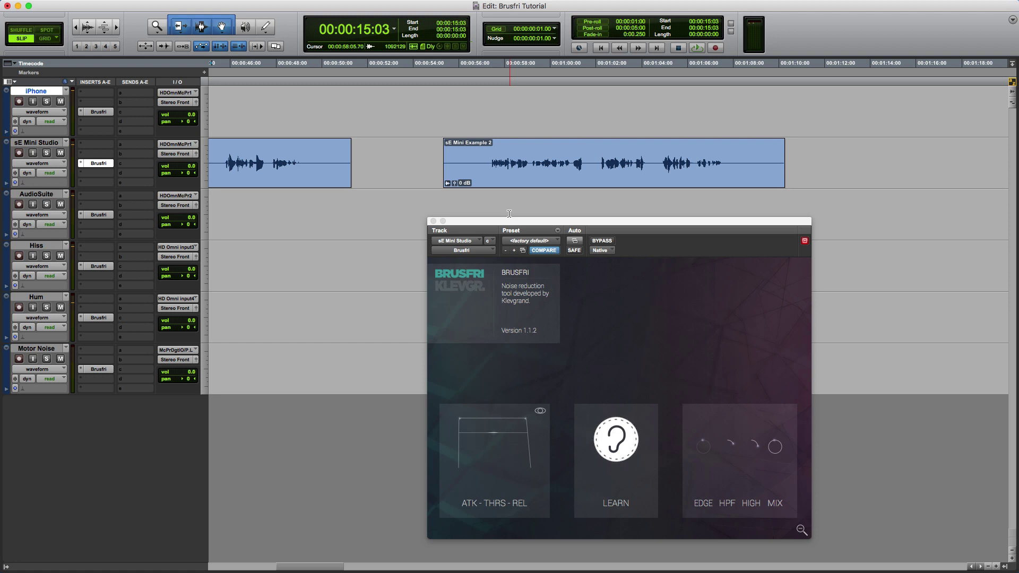
Step: Play sE Mini Example 2 from 00:00:56:13 with Brusfri bypassed to hear the unprocessed recording
{"action": "left_click", "coordinate": [601, 242]}
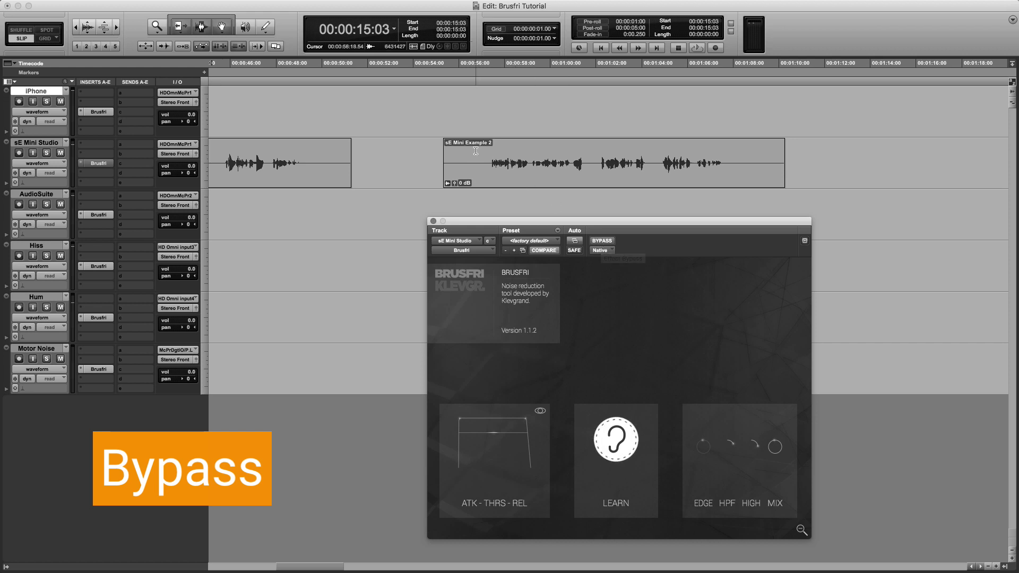
{"action": "left_click", "coordinate": [472, 153]}
{"action": "key", "text": "space"}
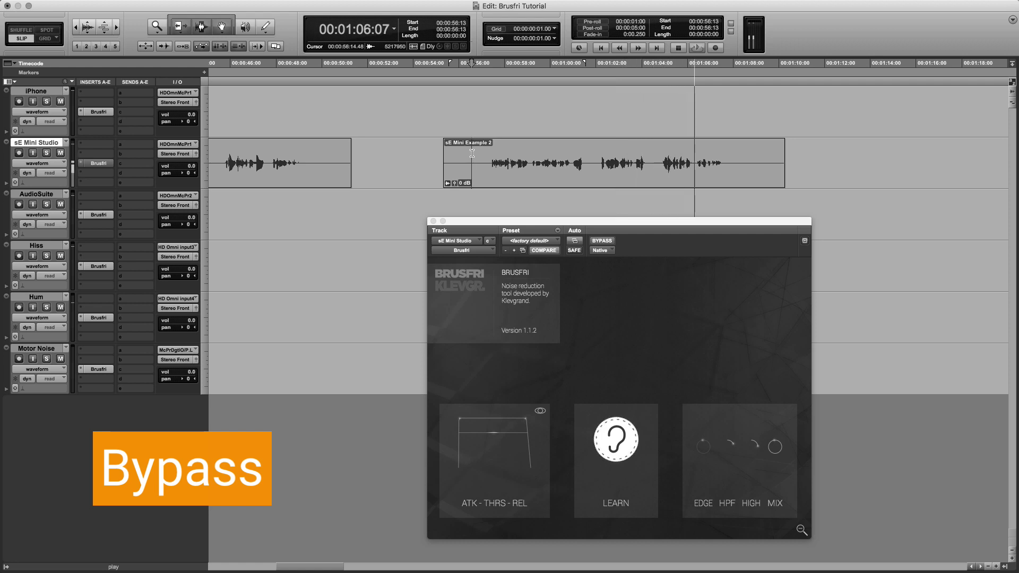
{"action": "key", "text": "space"}
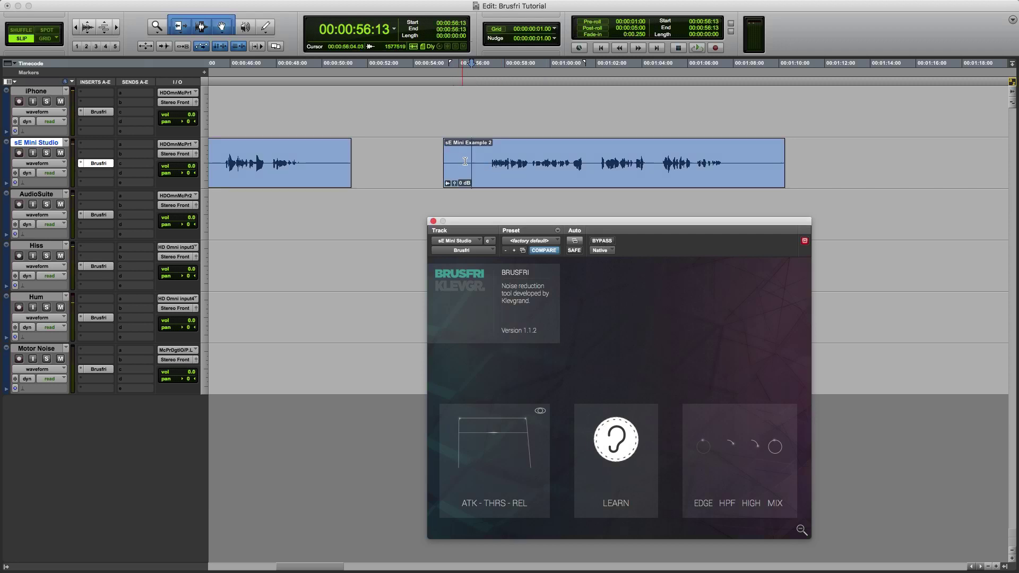
Step: Have Brusfri learn the noise from the pause in sE Mini Example 2 between 00:01:01:12 and 00:01:02:03
{"action": "left_click", "coordinate": [584, 160]}
{"action": "left_click_drag", "start_coordinate": [591, 160], "coordinate": [597, 160]}
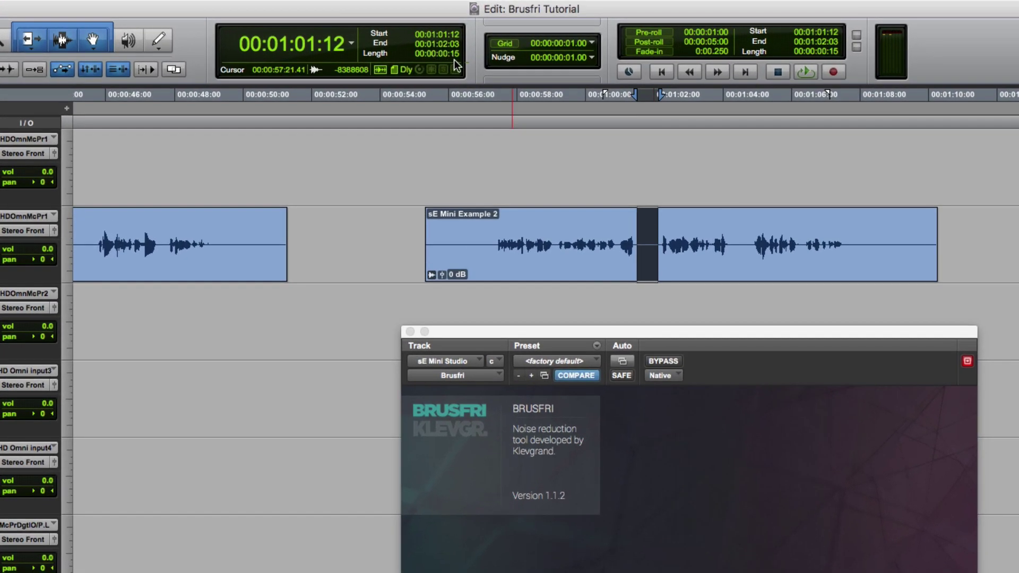
{"action": "left_click", "coordinate": [696, 572]}
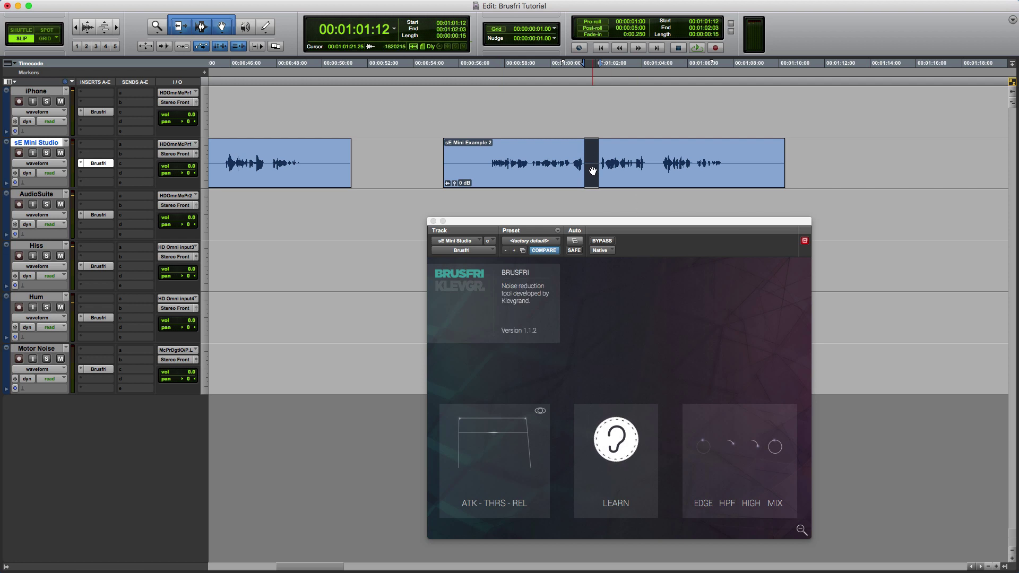
{"action": "left_click", "coordinate": [618, 444]}
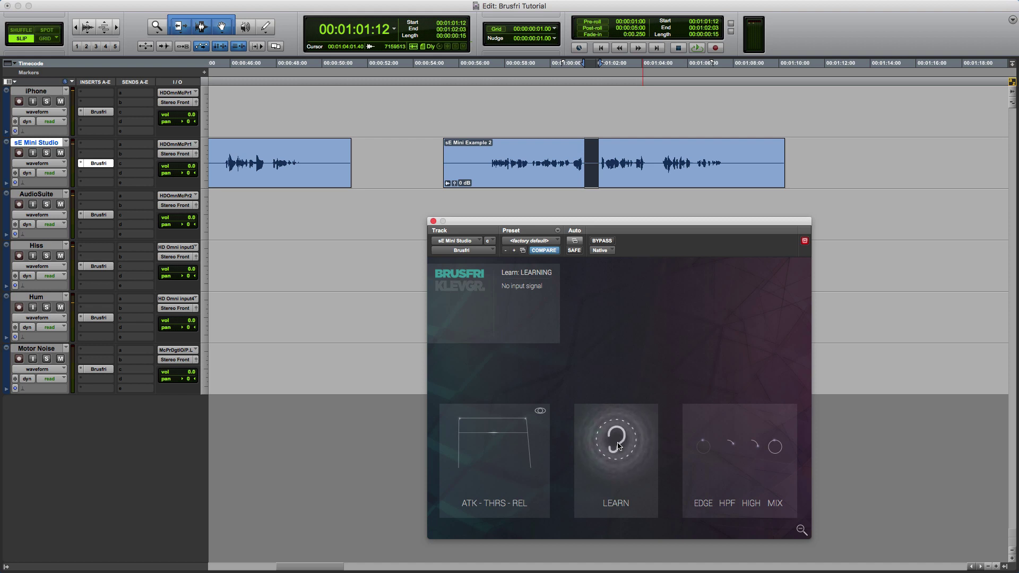
{"action": "key", "text": "space"}
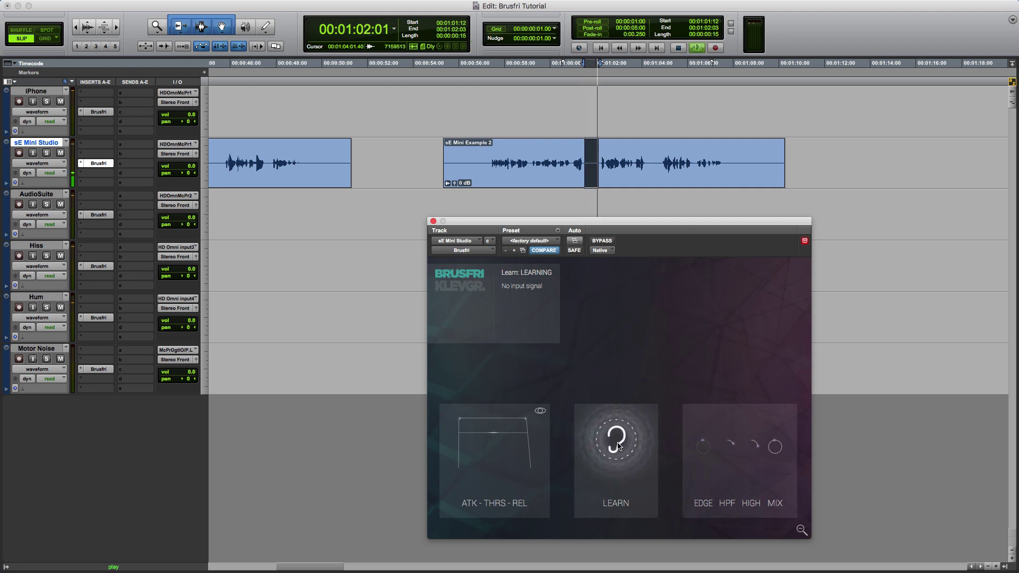
{"action": "left_click", "coordinate": [617, 445]}
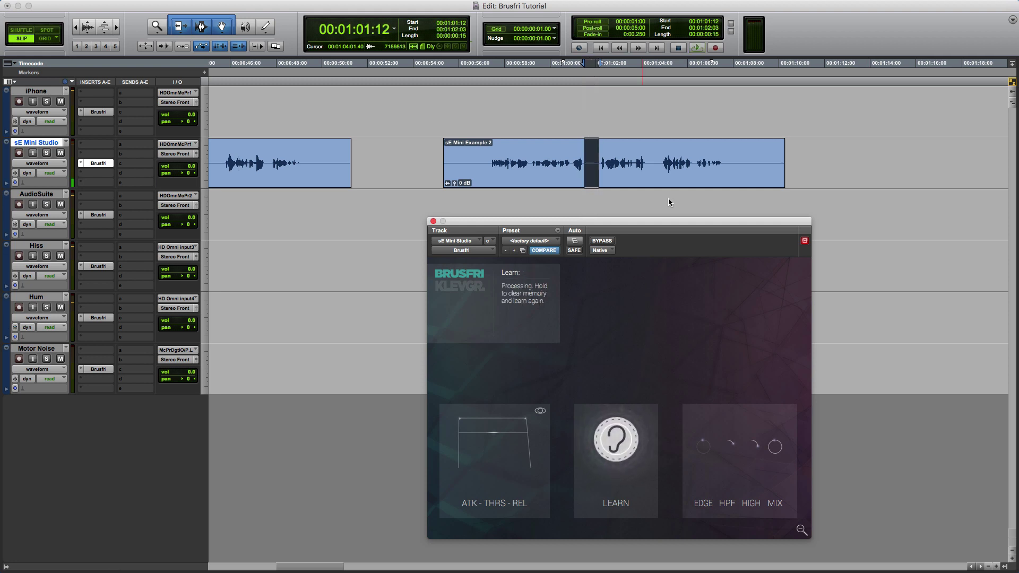
Step: Audition the quiet ending of sE Mini Example 2, then learn its noise between 00:01:07:21 and 00:01:09:08
{"action": "left_click_drag", "start_coordinate": [648, 159], "coordinate": [659, 160]}
{"action": "left_click", "coordinate": [729, 159]}
{"action": "key", "text": "space"}
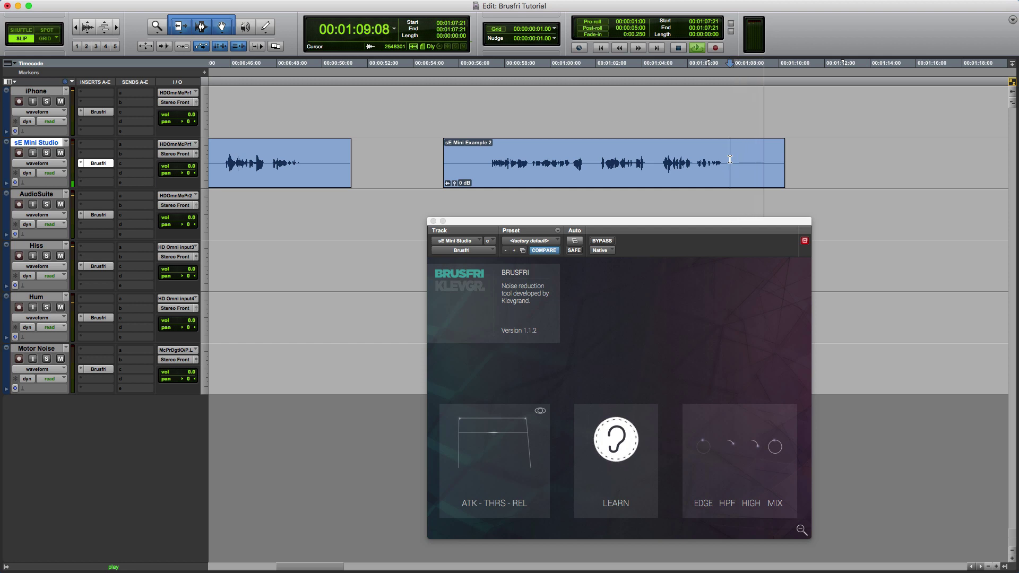
{"action": "left_click_drag", "start_coordinate": [730, 159], "coordinate": [759, 158]}
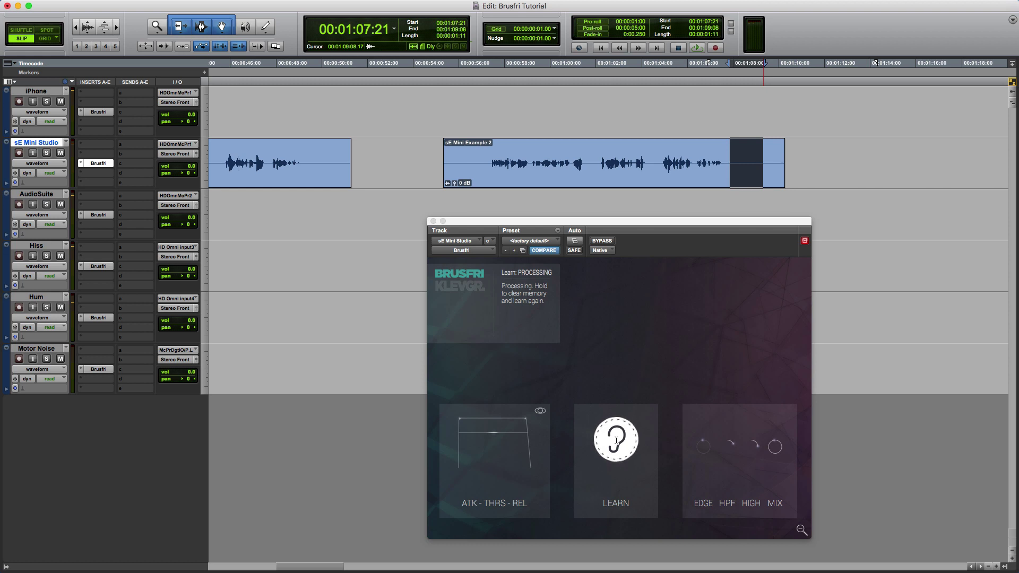
{"action": "left_click", "coordinate": [617, 442]}
{"action": "key", "text": "space"}
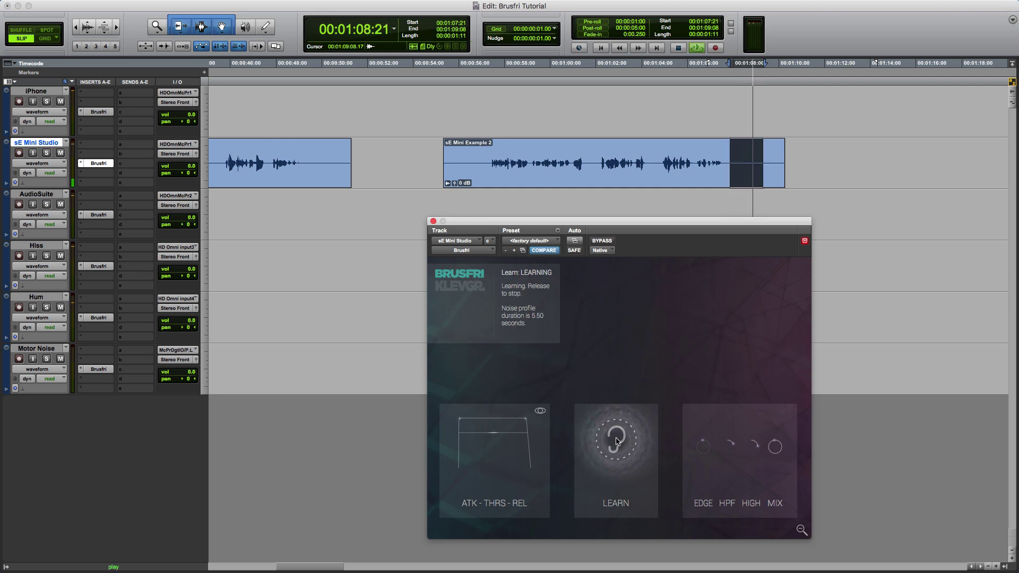
{"action": "left_click_drag", "start_coordinate": [617, 442], "coordinate": [617, 440]}
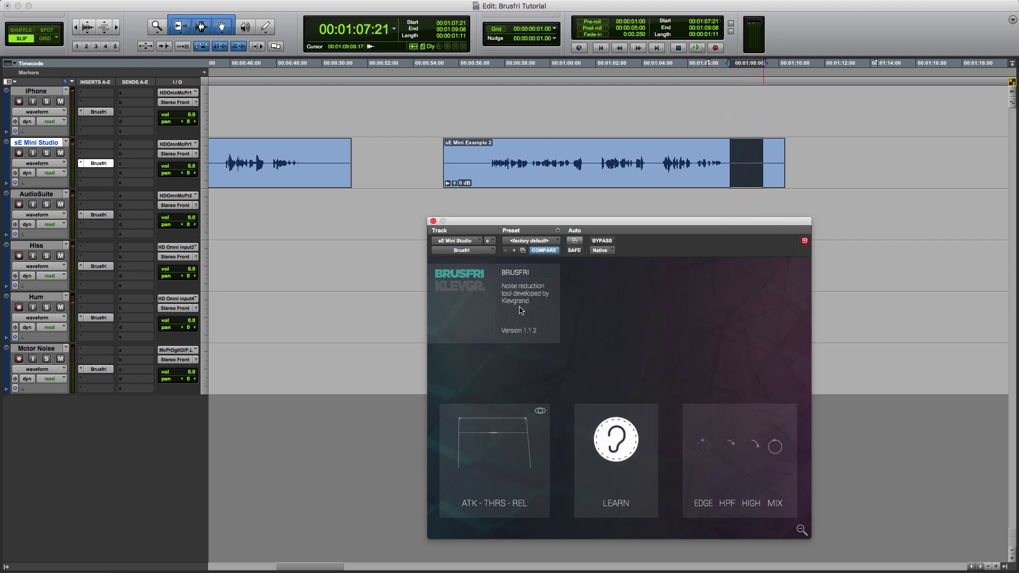
Step: Play sE Mini Example 2 from 00:00:56:23, toggling Brusfri's bypass to compare the processed and unprocessed sound
{"action": "left_click", "coordinate": [481, 158]}
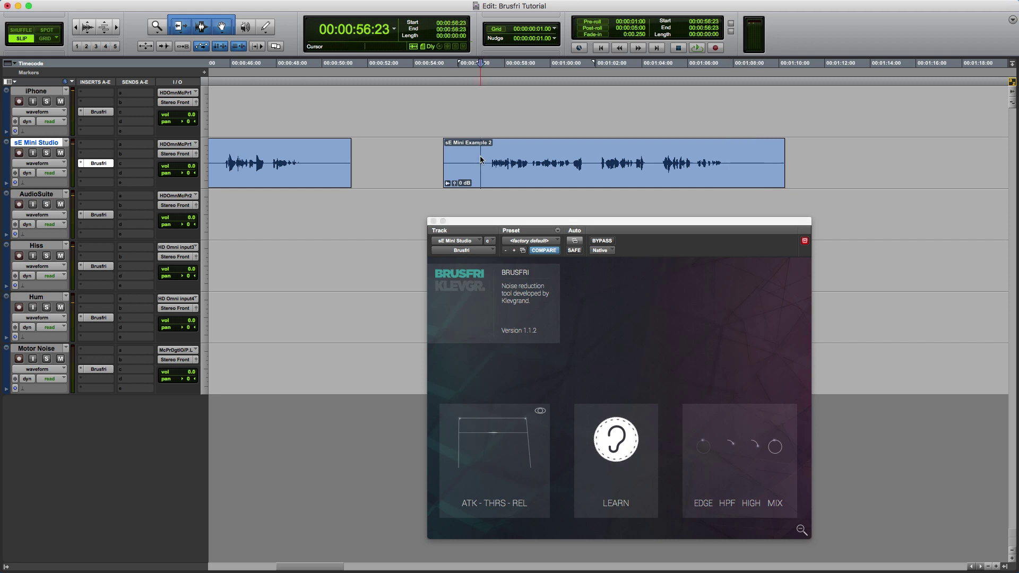
{"action": "key", "text": "space"}
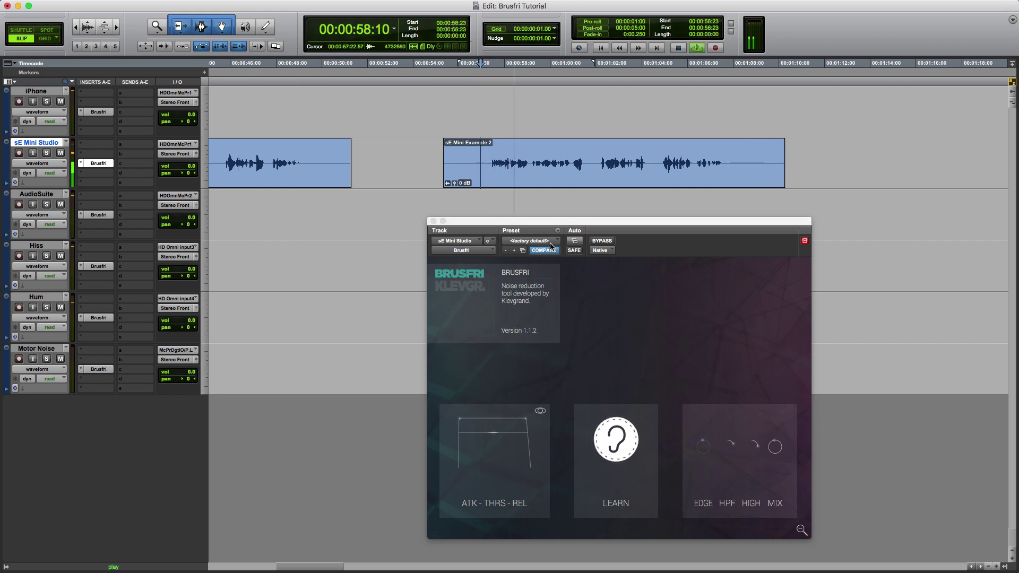
{"action": "left_click", "coordinate": [608, 242]}
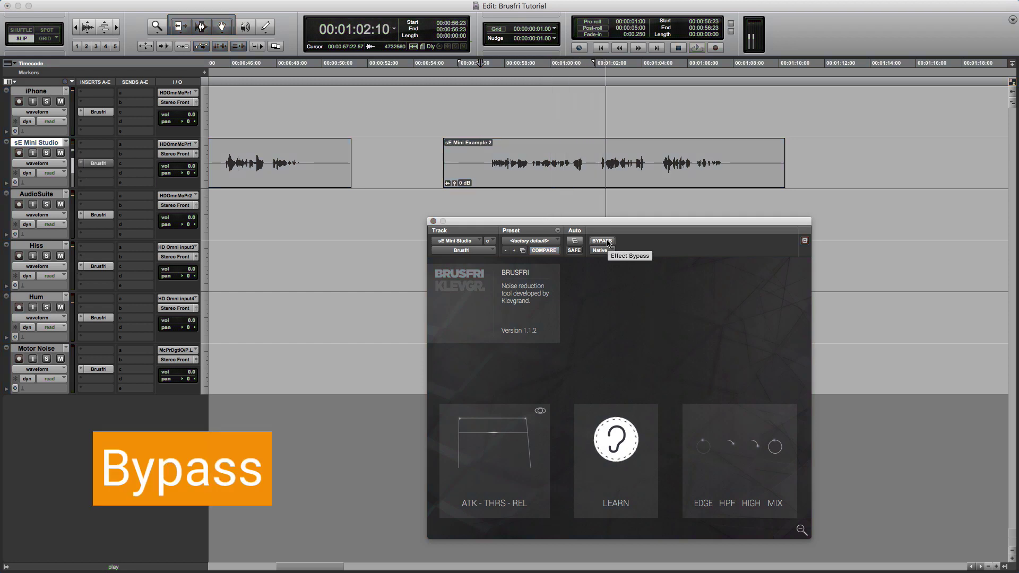
{"action": "left_click", "coordinate": [607, 242]}
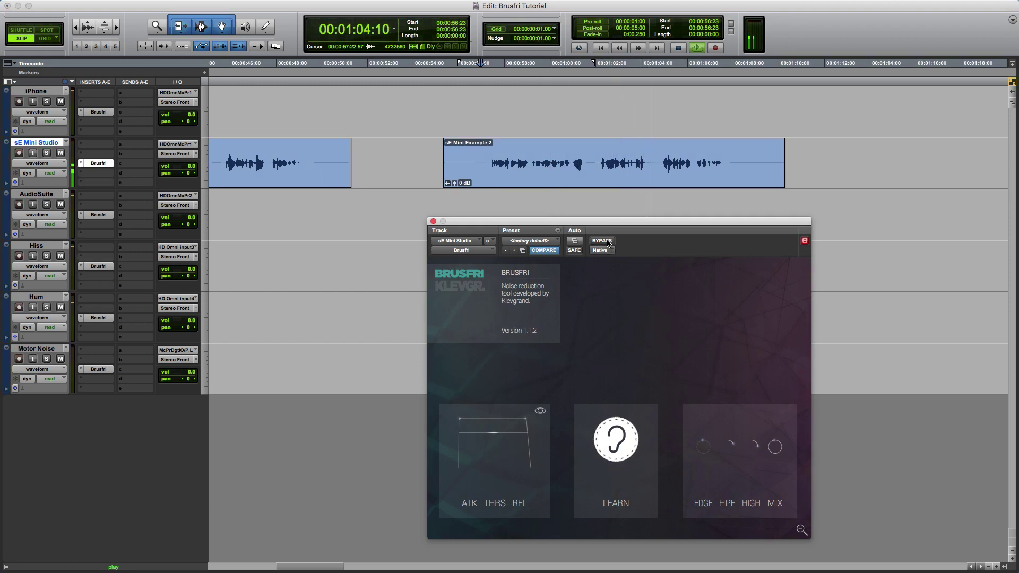
{"action": "left_click", "coordinate": [608, 242]}
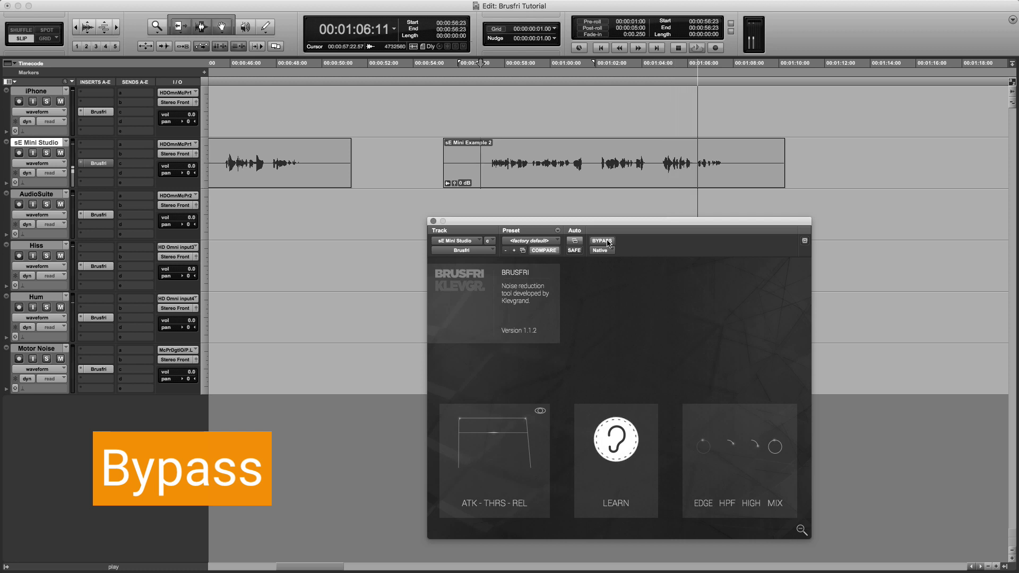
{"action": "key", "text": "space"}
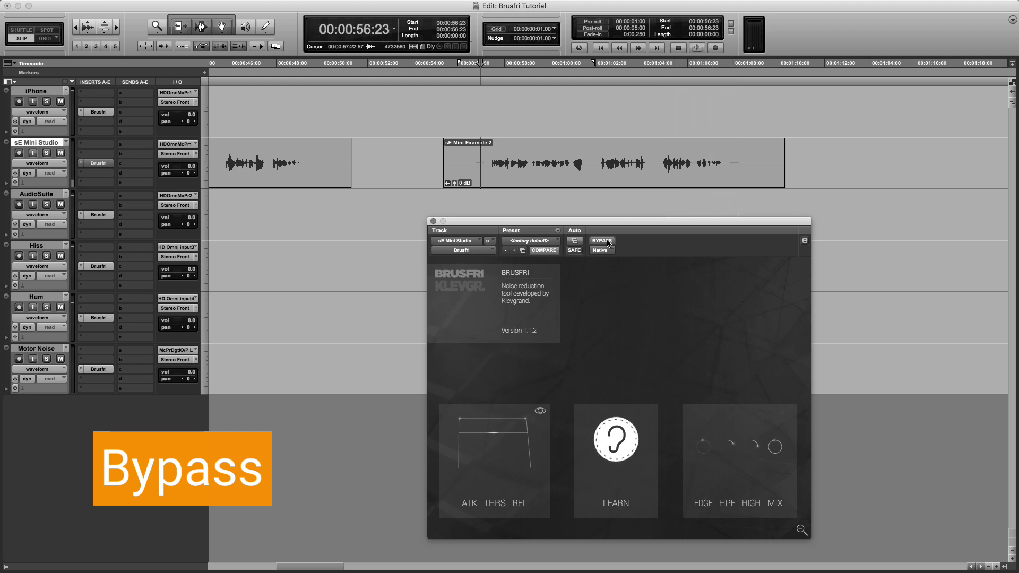
{"action": "left_click", "coordinate": [607, 242]}
Step: Try longer and shorter Brusfri release times while replaying sE Mini Example 2, settling on 13 ms
{"action": "key", "text": "space"}
{"action": "mouse_move", "coordinate": [527, 419]}
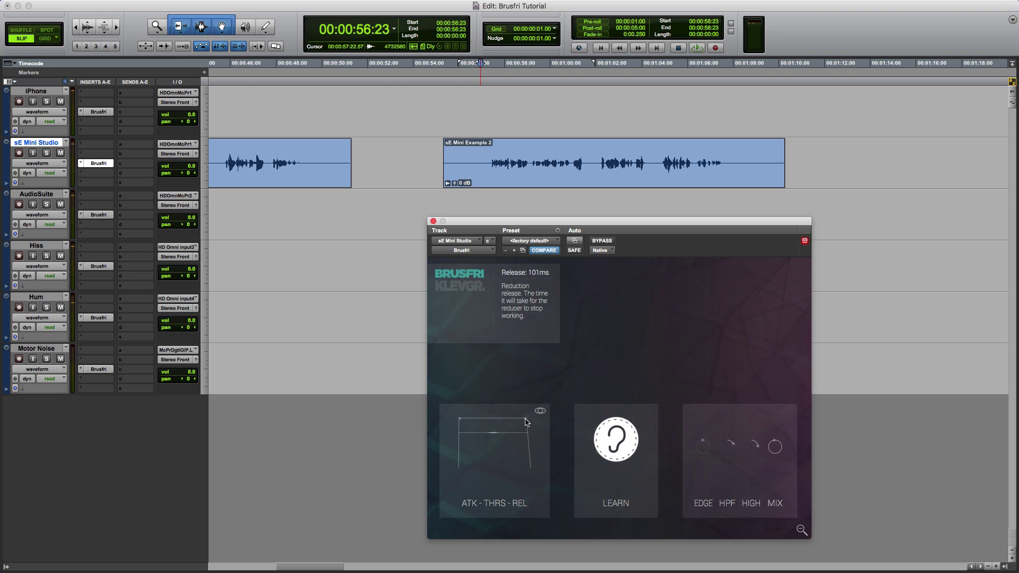
{"action": "scroll", "coordinate": [526, 422], "scroll_direction": "up", "scroll_amount": 4}
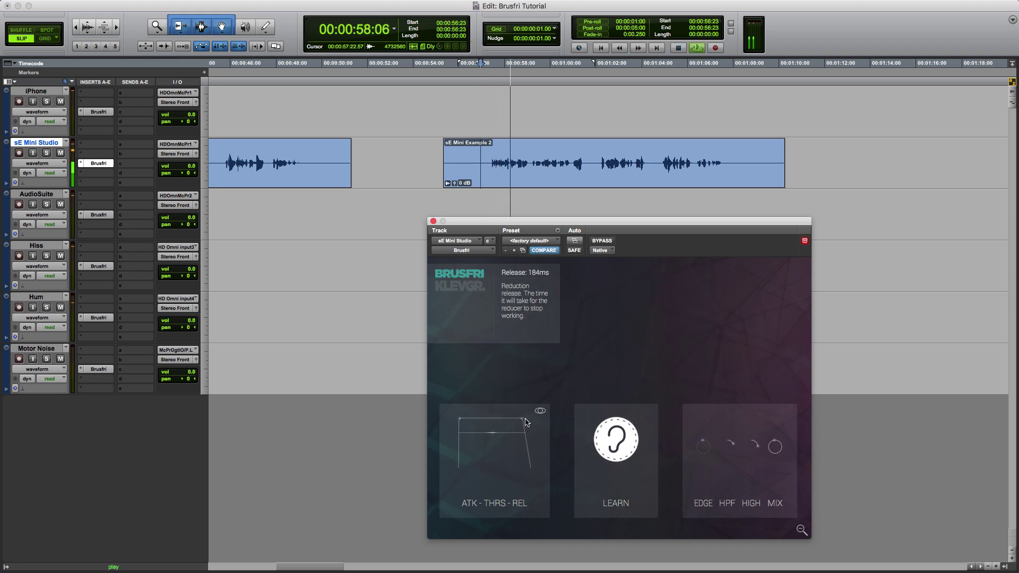
{"action": "scroll", "coordinate": [527, 422], "scroll_direction": "down", "scroll_amount": 10}
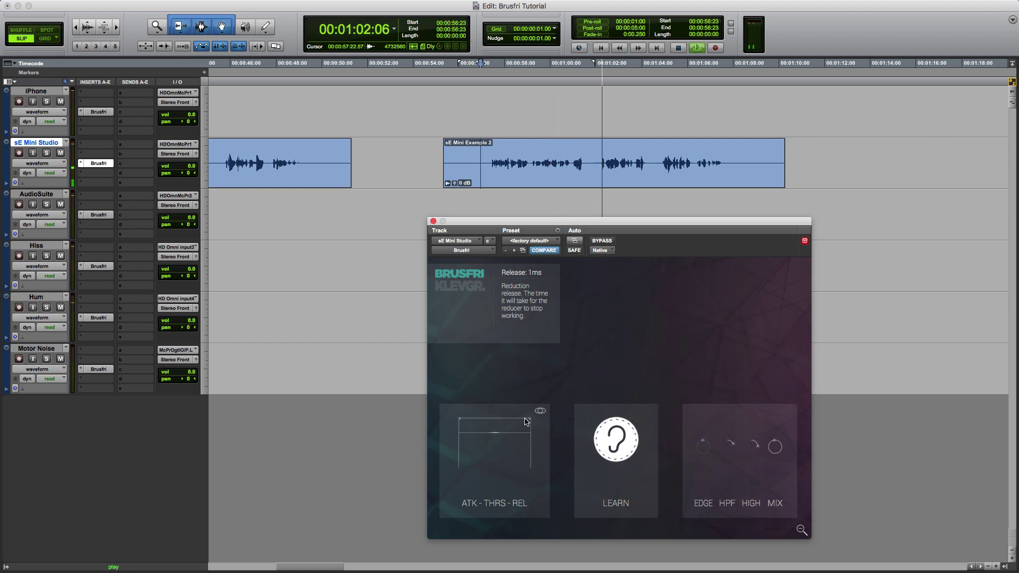
{"action": "scroll", "coordinate": [527, 421], "scroll_direction": "up", "scroll_amount": 2}
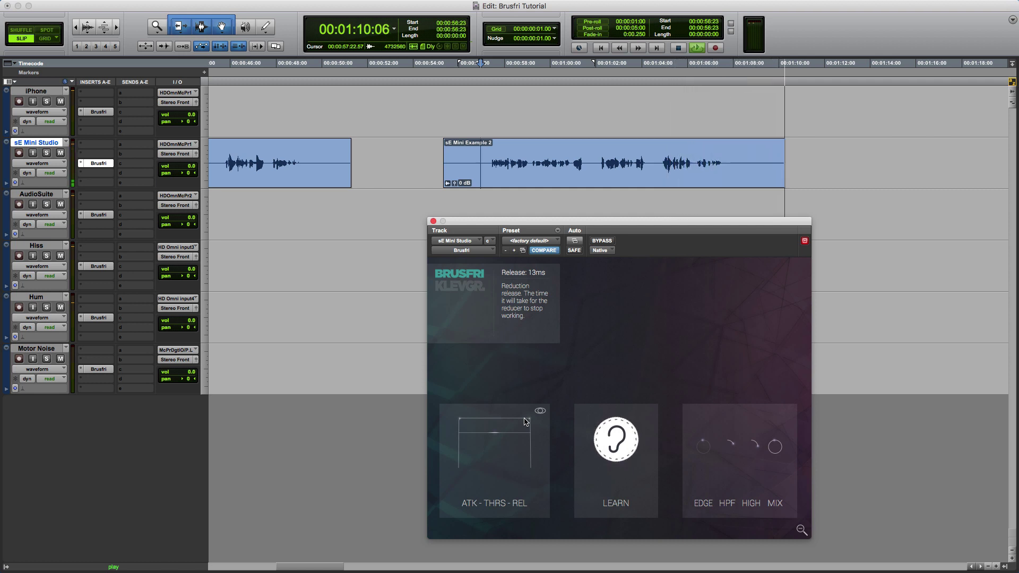
{"action": "key", "text": "space"}
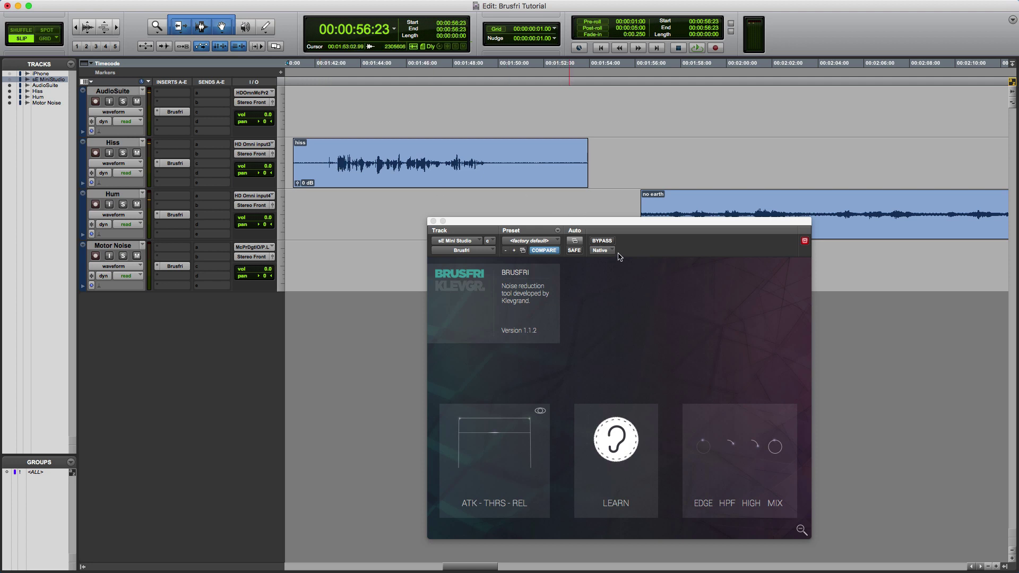
Step: Open Brusfri on the Hiss track and play the hiss clip from 00:01:41:16 with the effect bypassed
{"action": "left_click", "coordinate": [175, 163]}
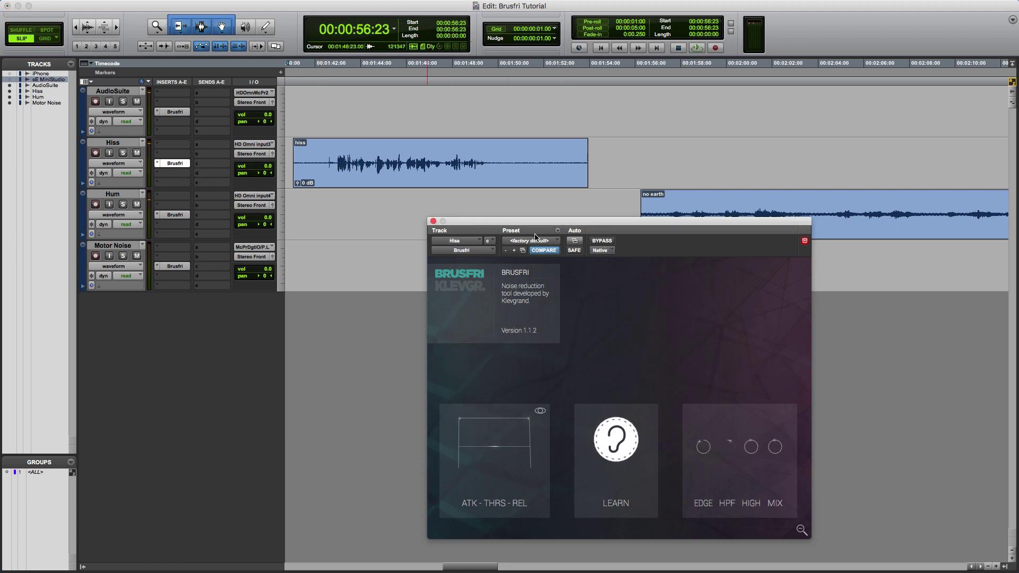
{"action": "left_click", "coordinate": [307, 159]}
{"action": "key", "text": "space"}
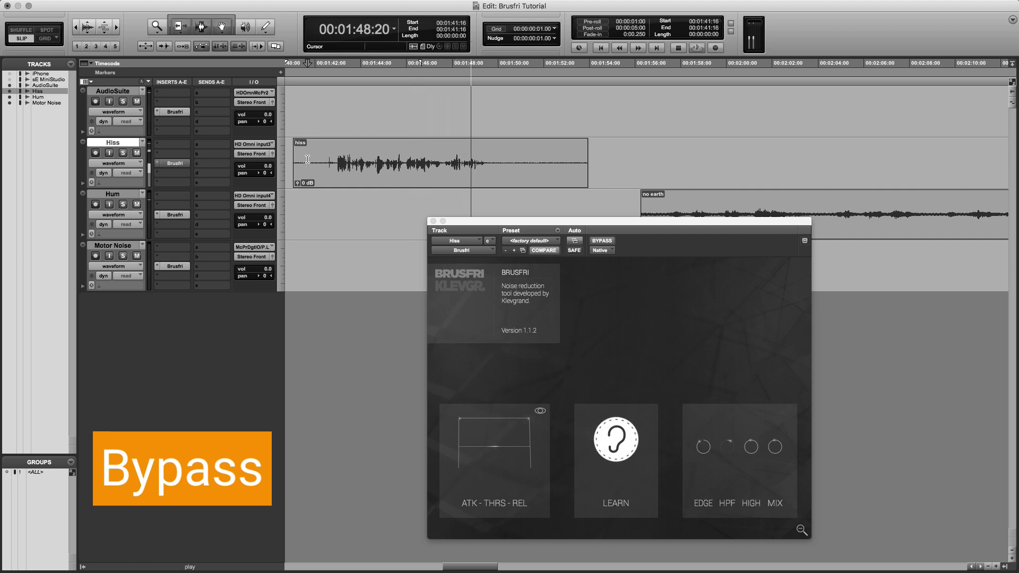
{"action": "key", "text": "space"}
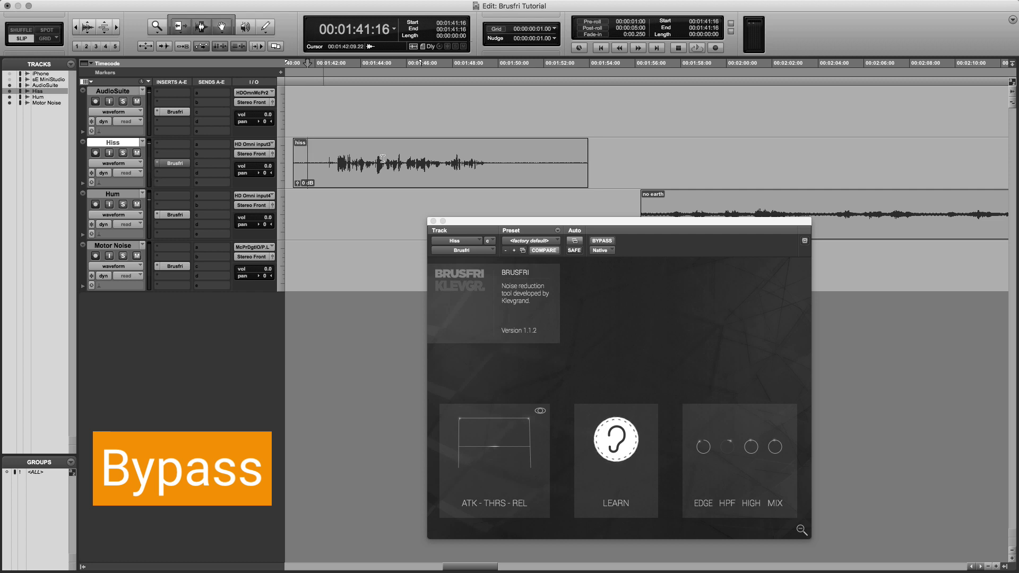
Step: Have Brusfri learn the noise from the quiet part of the hiss clip between 00:01:49:24 and 00:01:52:18
{"action": "left_click_drag", "start_coordinate": [500, 155], "coordinate": [552, 159]}
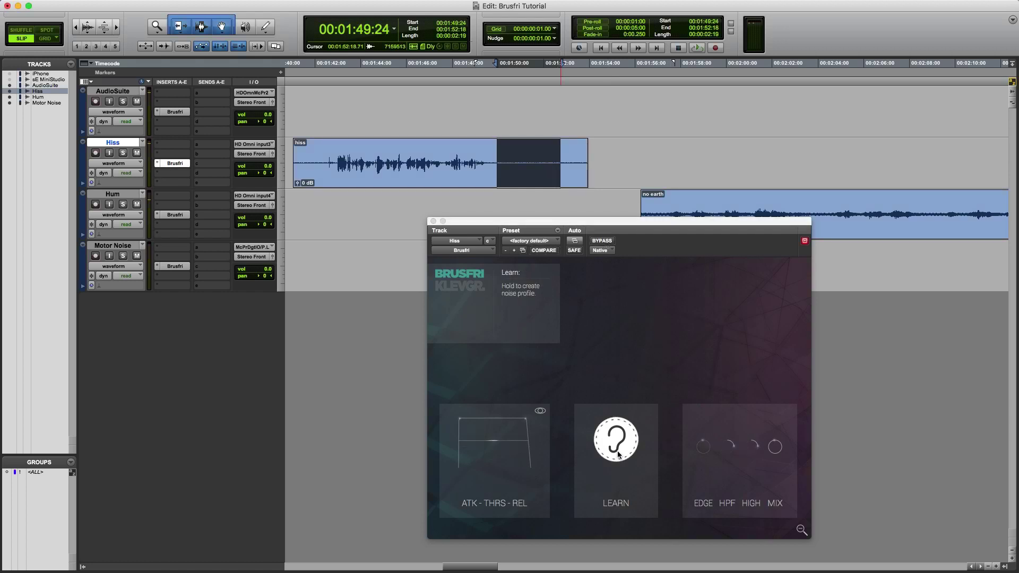
{"action": "left_click", "coordinate": [618, 454]}
{"action": "key", "text": "space"}
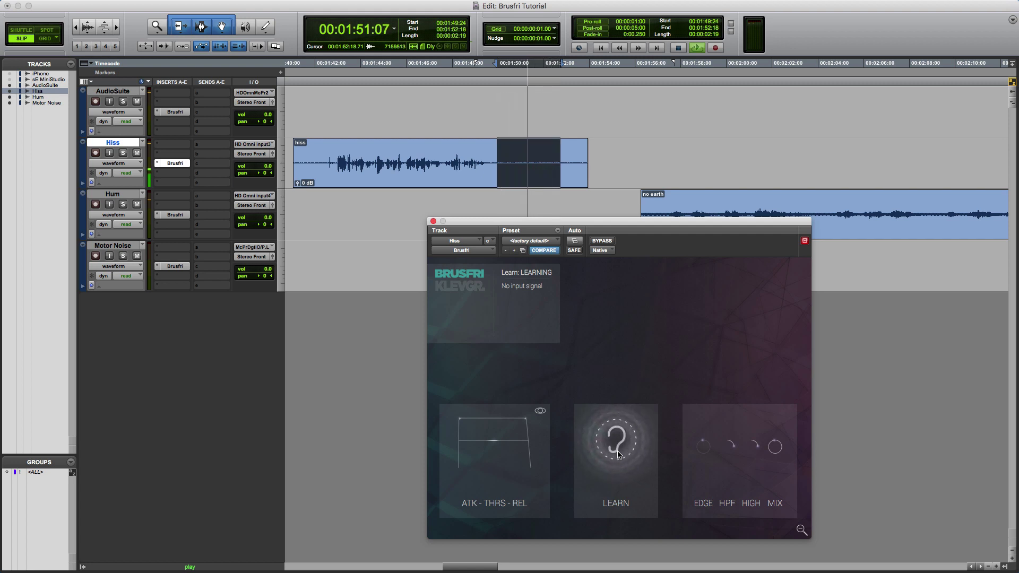
{"action": "left_click", "coordinate": [617, 452]}
{"action": "key", "text": "space"}
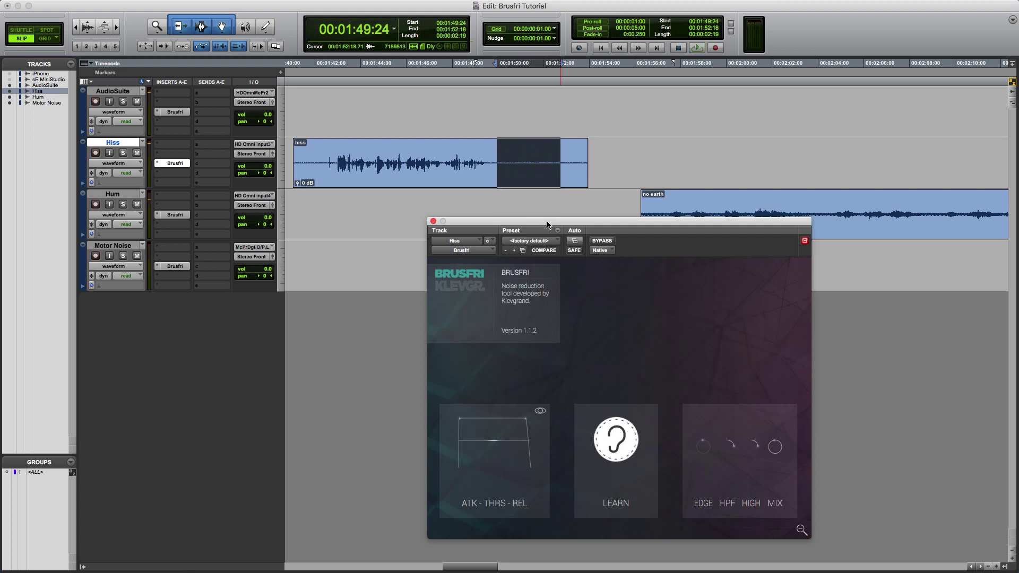
Step: Play the hiss clip from 00:01:41:14 to audition the noise reduction
{"action": "left_click", "coordinate": [305, 161]}
{"action": "key", "text": "space"}
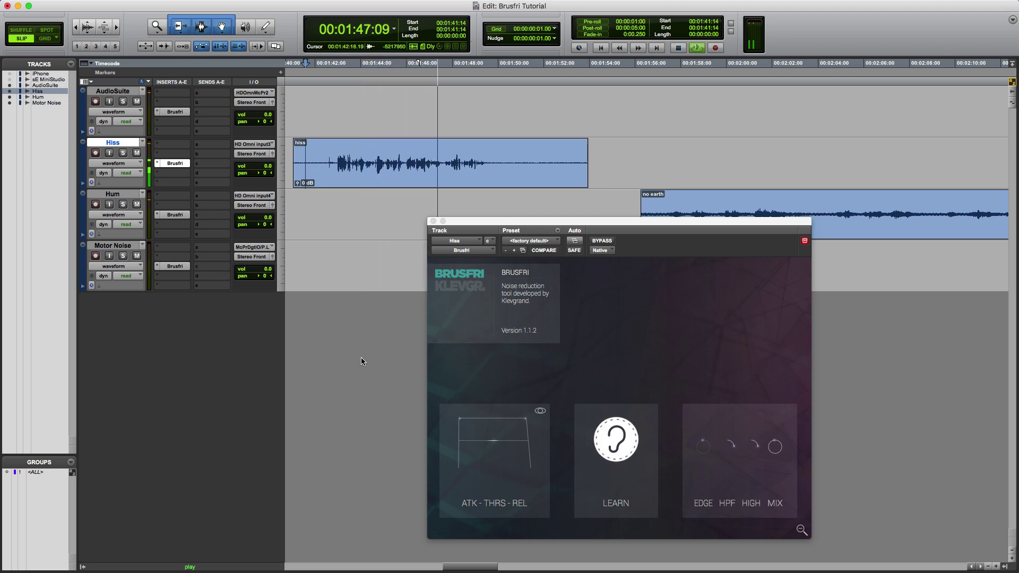
{"action": "mouse_move", "coordinate": [490, 451]}
{"action": "mouse_move", "coordinate": [526, 423]}
{"action": "key", "text": "space"}
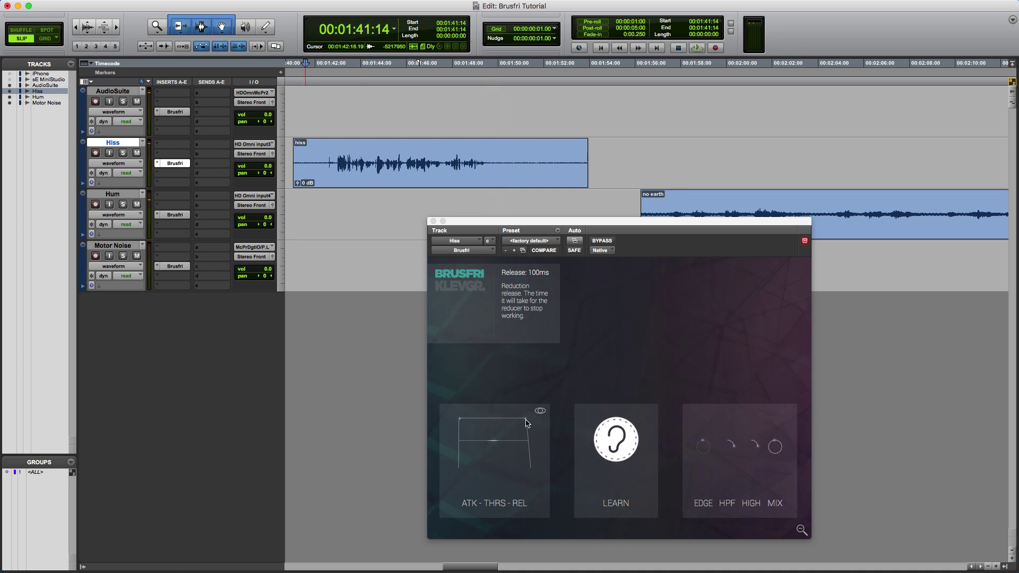
Step: Shorten Brusfri's release on the Hiss track to 11 ms while replaying the clip
{"action": "key", "text": "space"}
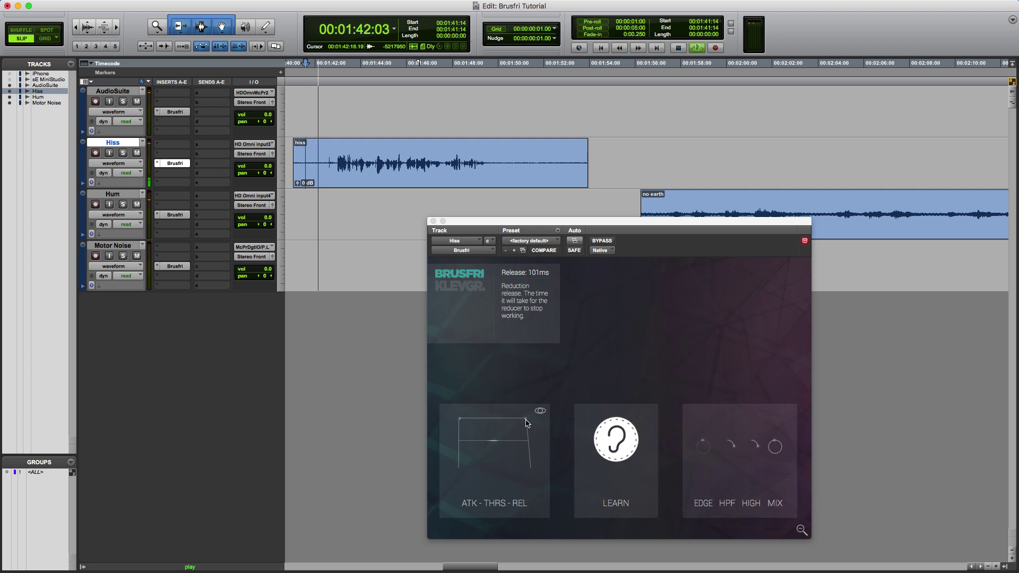
{"action": "scroll", "coordinate": [526, 423], "scroll_direction": "up", "scroll_amount": 2}
{"action": "scroll", "coordinate": [526, 423], "scroll_direction": "down", "scroll_amount": 5}
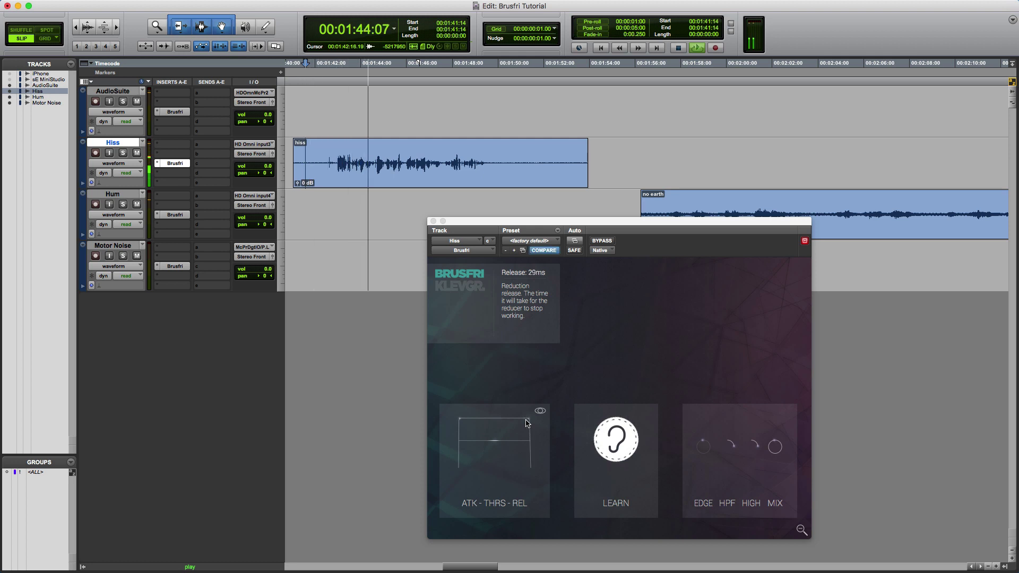
{"action": "scroll", "coordinate": [526, 423], "scroll_direction": "down", "scroll_amount": 2}
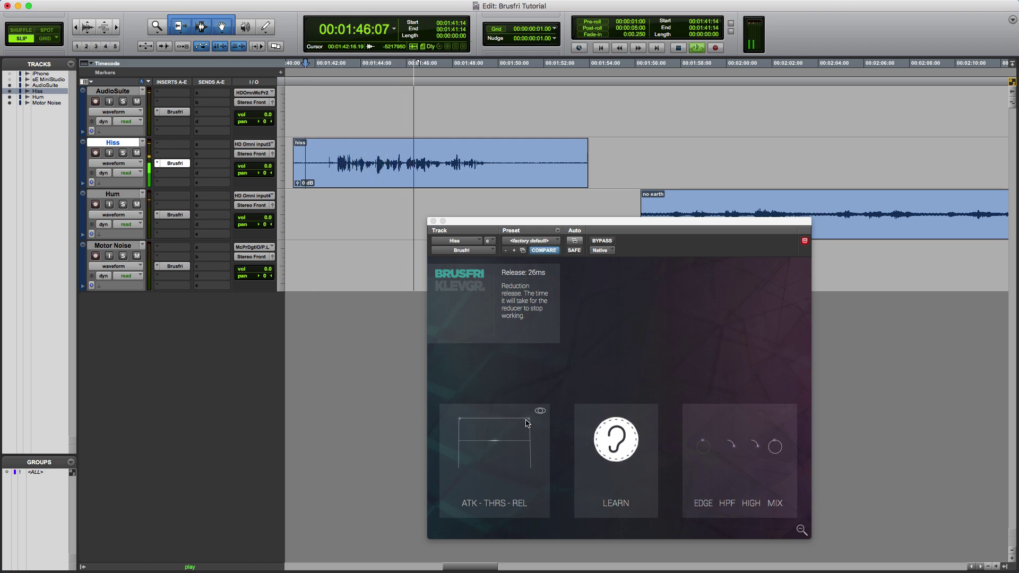
{"action": "scroll", "coordinate": [526, 423], "scroll_direction": "down", "scroll_amount": 2}
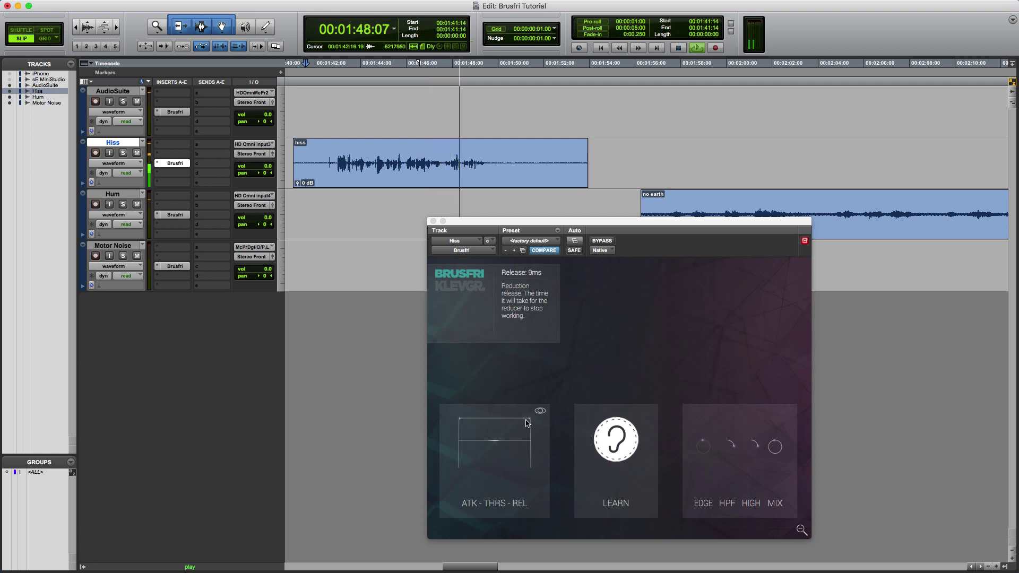
{"action": "scroll", "coordinate": [526, 423], "scroll_direction": "up", "scroll_amount": 1}
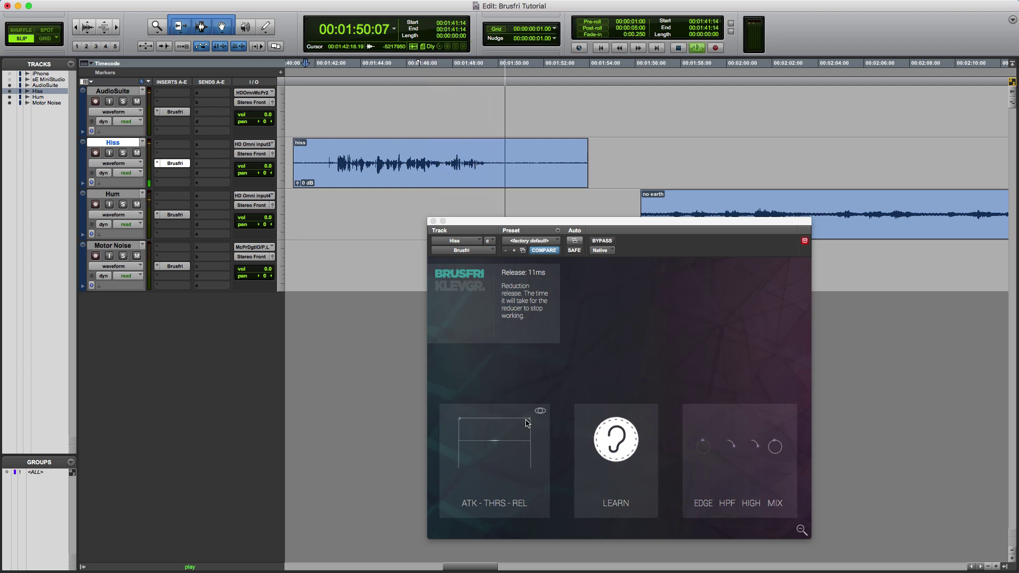
{"action": "key", "text": "space"}
Step: Lower Brusfri's threshold to -37% during playback, selecting the hiss clip from 00:01:42:07 to 00:01:50:10 as the passage to play
{"action": "key", "text": "space"}
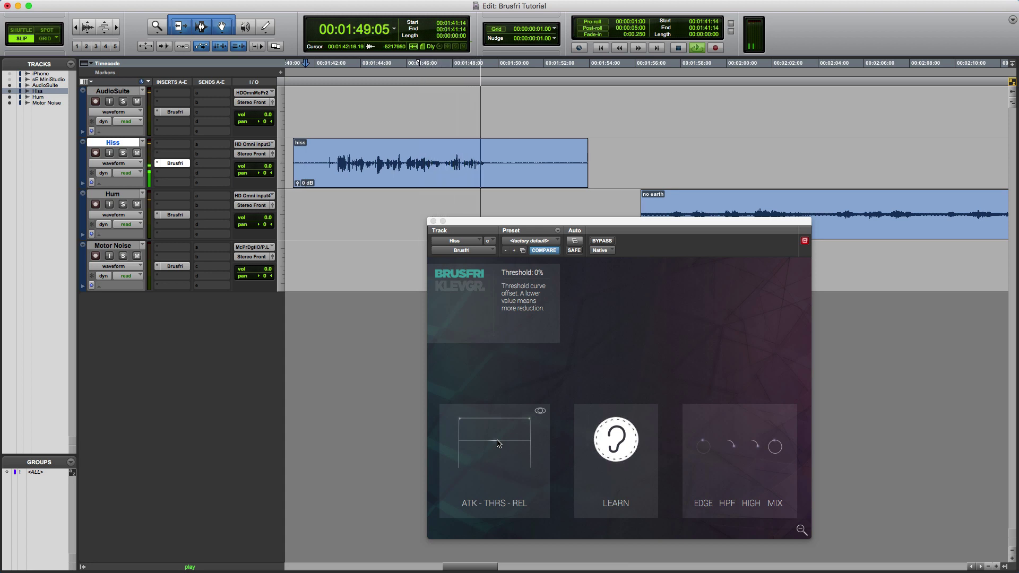
{"action": "left_click_drag", "start_coordinate": [497, 444], "coordinate": [496, 455]}
{"action": "key", "text": "space"}
{"action": "key", "text": "space"}
{"action": "left_click_drag", "start_coordinate": [436, 153], "coordinate": [507, 154]}
{"action": "key", "text": "space"}
{"action": "mouse_move", "coordinate": [505, 439]}
{"action": "left_click_drag", "start_coordinate": [494, 444], "coordinate": [493, 457]}
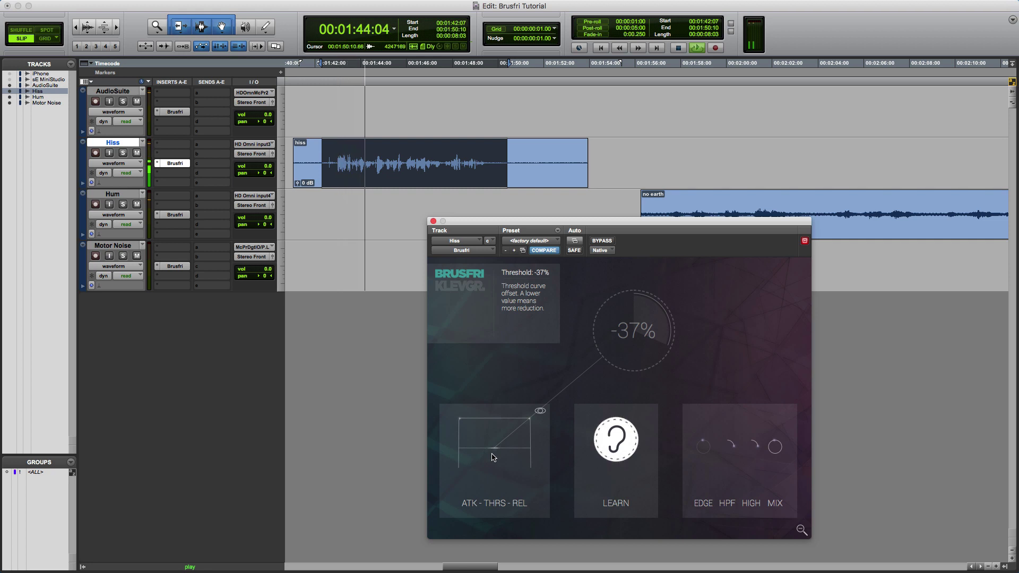
Step: Raise Brusfri's Edge to 89% while playing the selected part of the hiss clip
{"action": "mouse_move", "coordinate": [701, 448]}
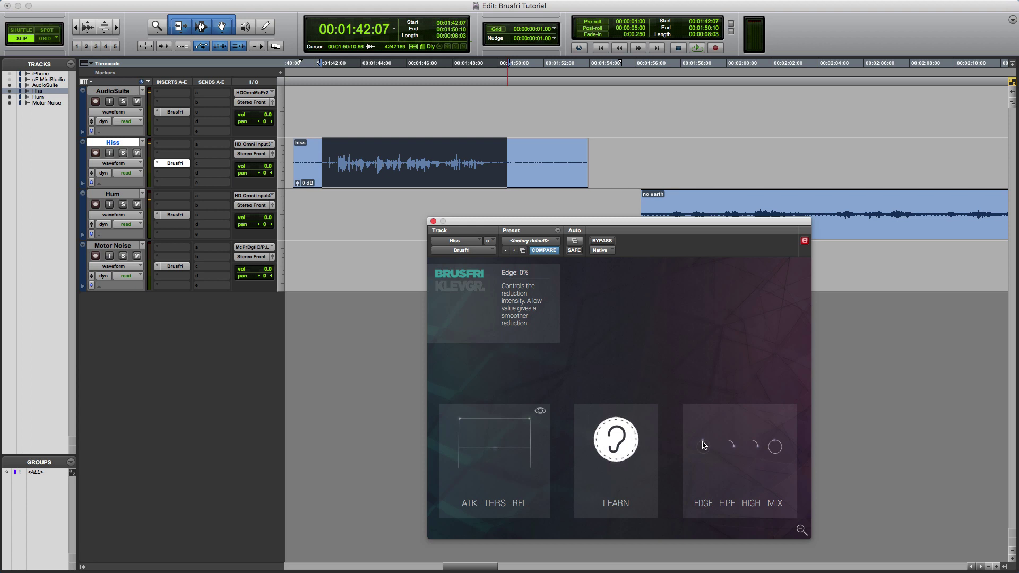
{"action": "key", "text": "space"}
{"action": "scroll", "coordinate": [703, 445], "scroll_direction": "up", "scroll_amount": 3}
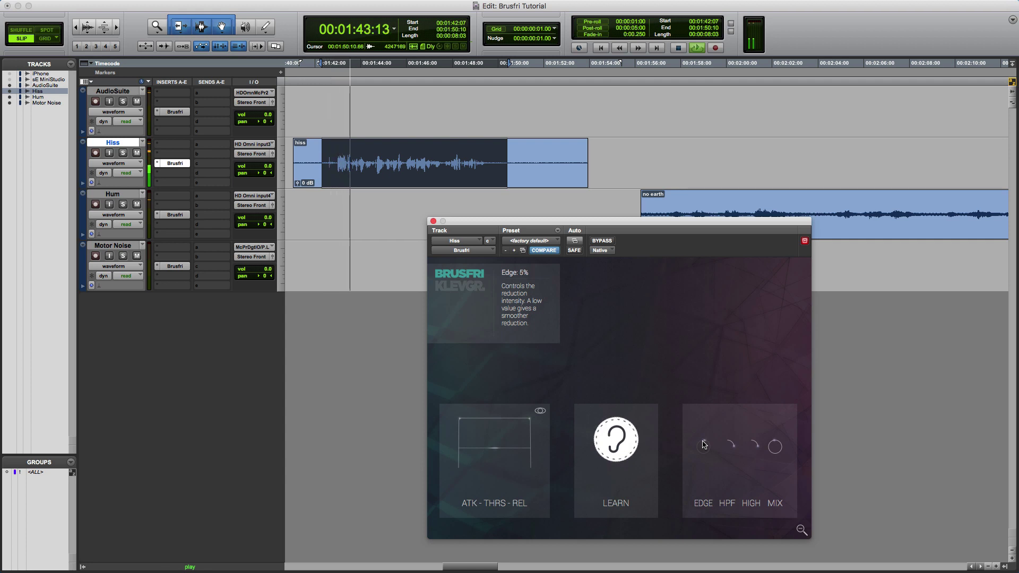
{"action": "scroll", "coordinate": [703, 444], "scroll_direction": "up", "scroll_amount": 10}
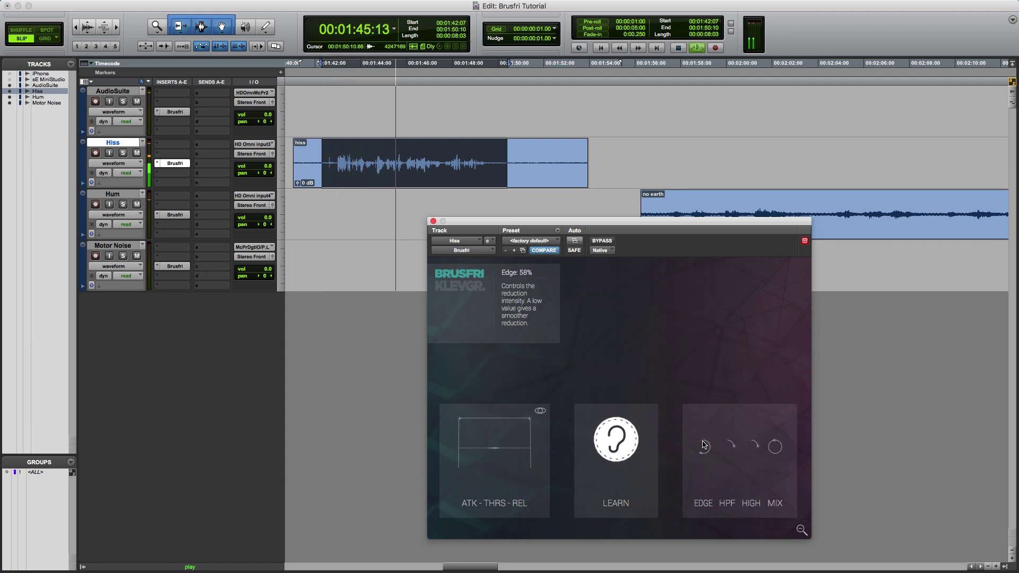
{"action": "scroll", "coordinate": [703, 444], "scroll_direction": "up", "scroll_amount": 5}
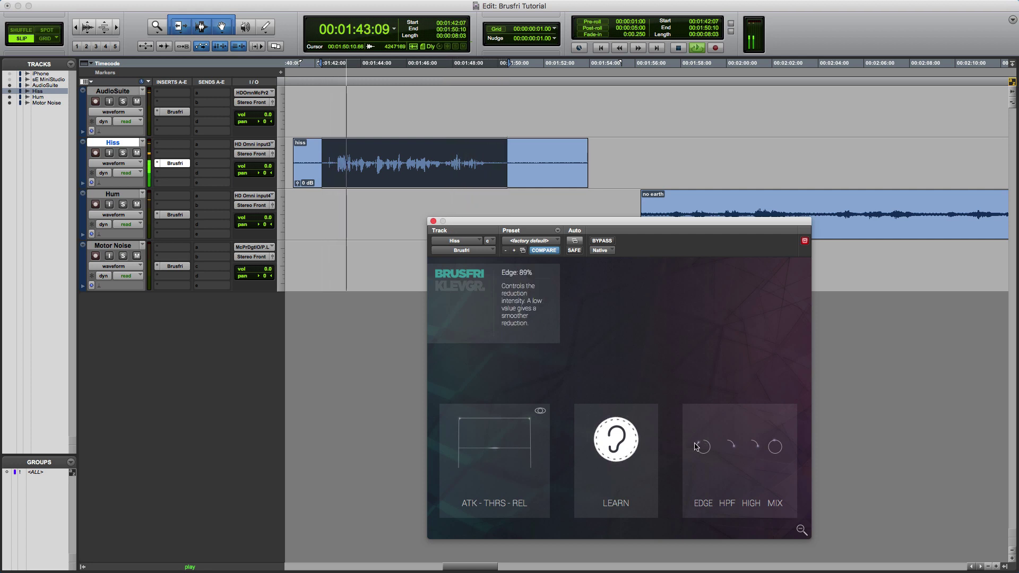
Step: Set Brusfri's threshold to -42% during playback and compare the result using bypass
{"action": "mouse_move", "coordinate": [493, 450]}
{"action": "left_click_drag", "start_coordinate": [493, 450], "coordinate": [494, 456]}
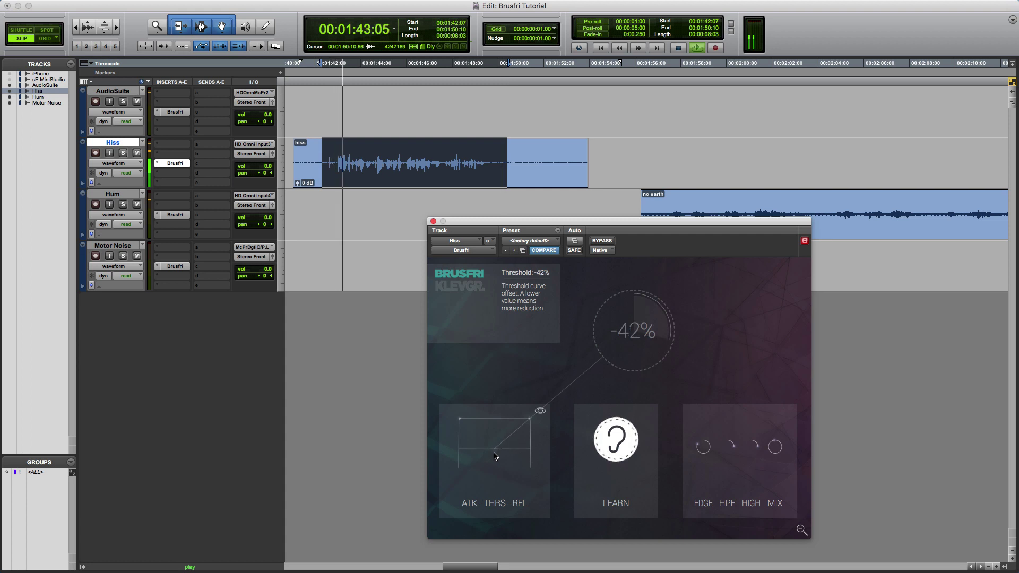
{"action": "left_click", "coordinate": [601, 242]}
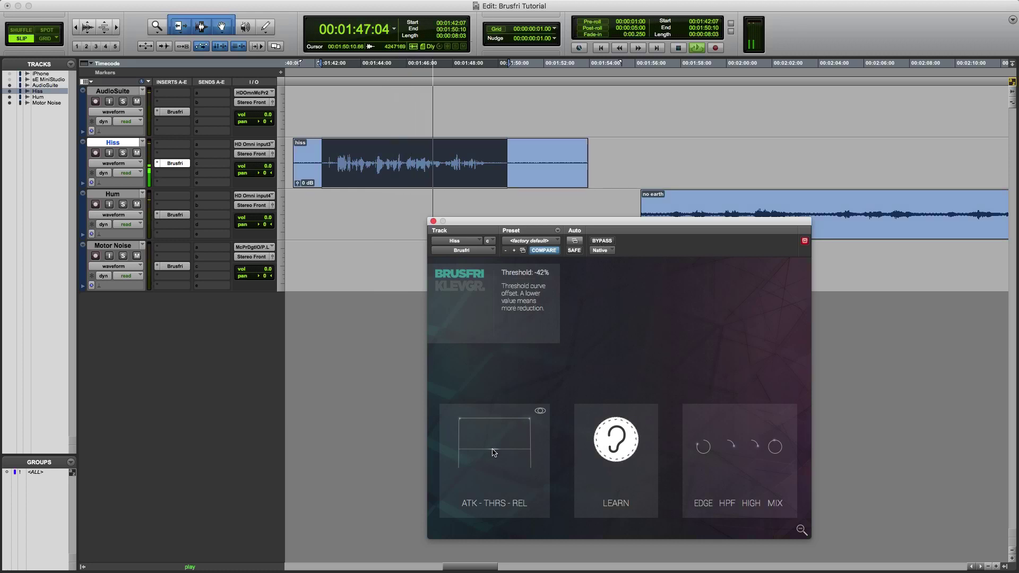
Step: Try a threshold of -19%, lower the threshold again, and stop playback of the hiss selection
{"action": "mouse_move", "coordinate": [494, 445]}
{"action": "left_click_drag", "start_coordinate": [494, 446], "coordinate": [494, 437]}
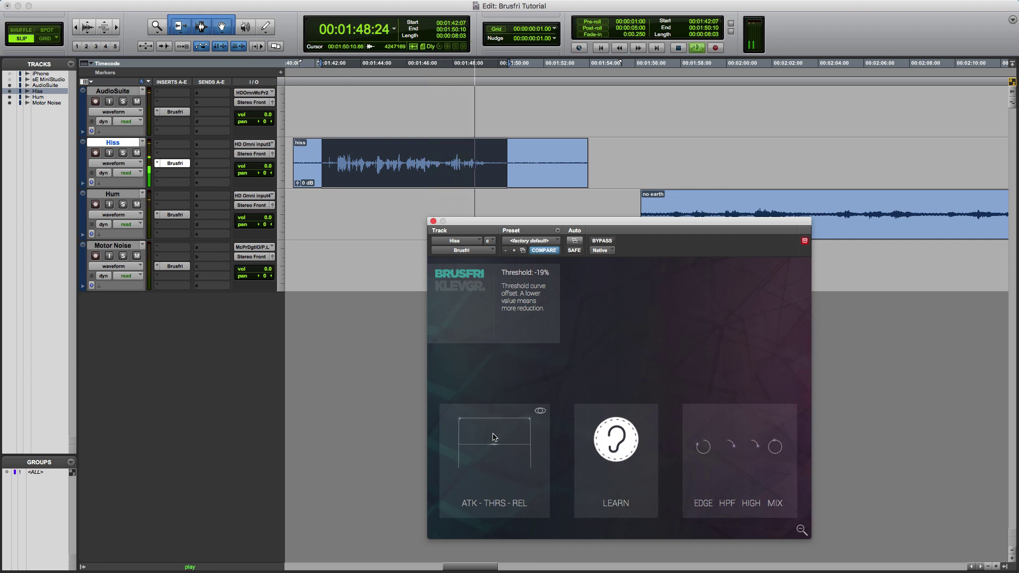
{"action": "left_click_drag", "start_coordinate": [494, 440], "coordinate": [493, 453]}
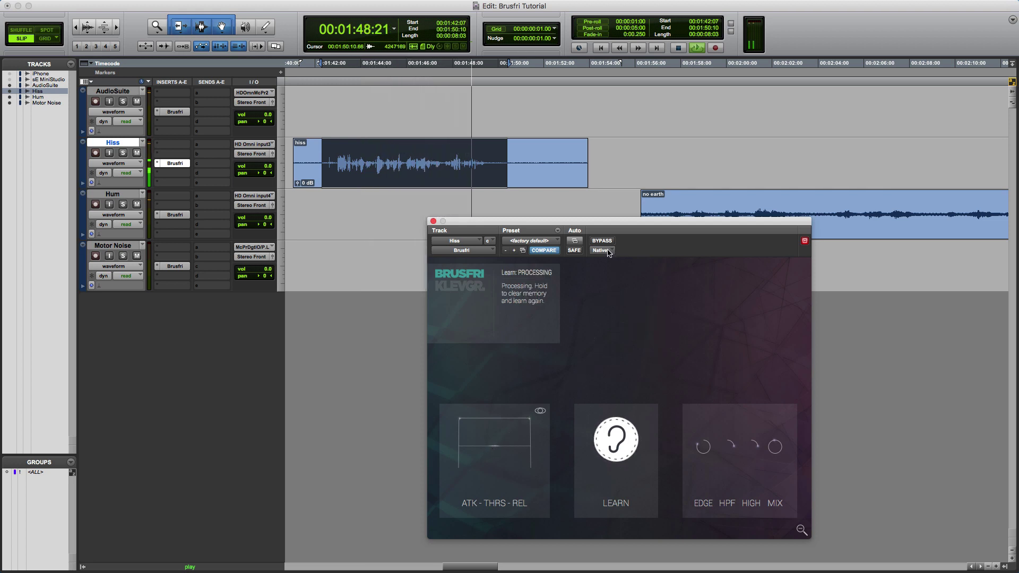
{"action": "key", "text": "space"}
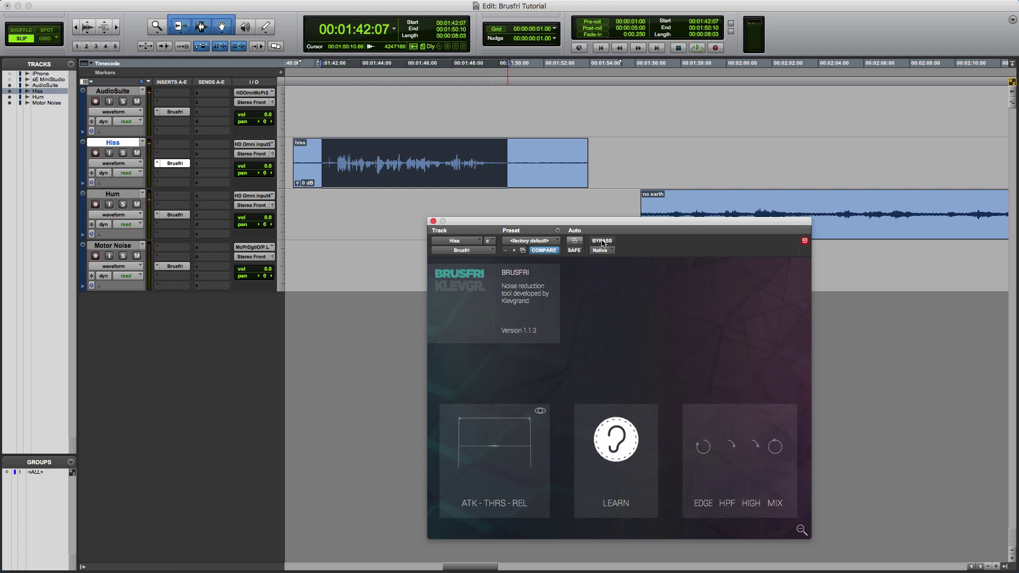
Step: Play the selected part of the hiss clip with Brusfri active to hear the noise reduction
{"action": "key", "text": "space"}
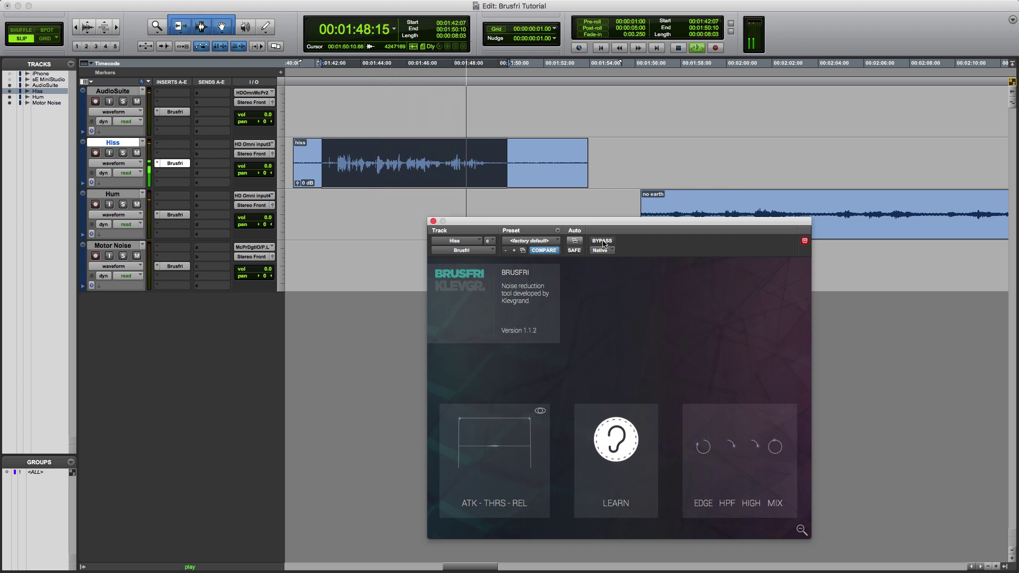
{"action": "key", "text": "space"}
{"action": "key", "text": "space"}
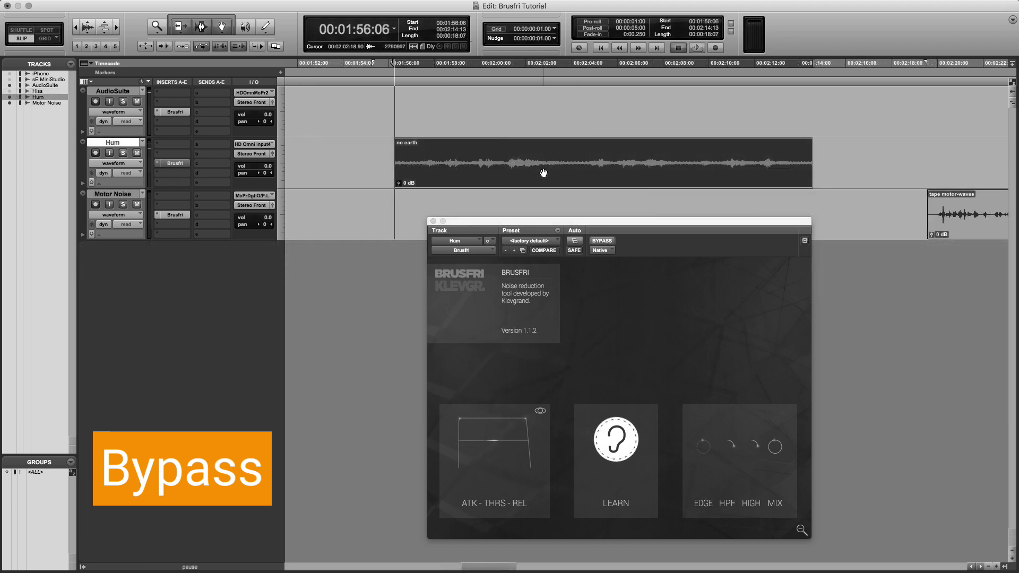
Step: Play the "no earth" hum clip with Brusfri bypassed, and audition its noise-only passage from 00:02:03:17 to 00:02:04:13
{"action": "key", "text": "space"}
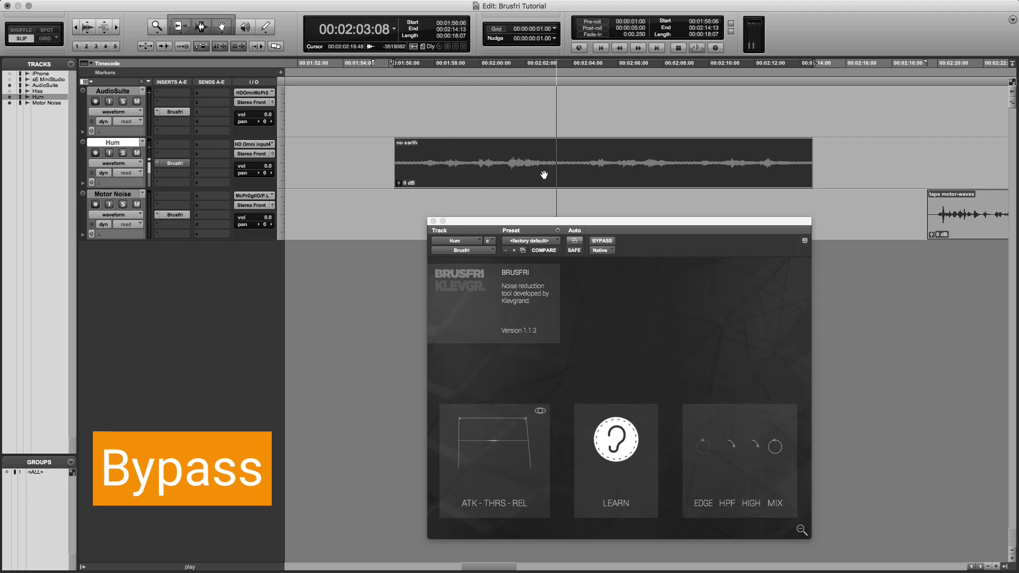
{"action": "key", "text": "space"}
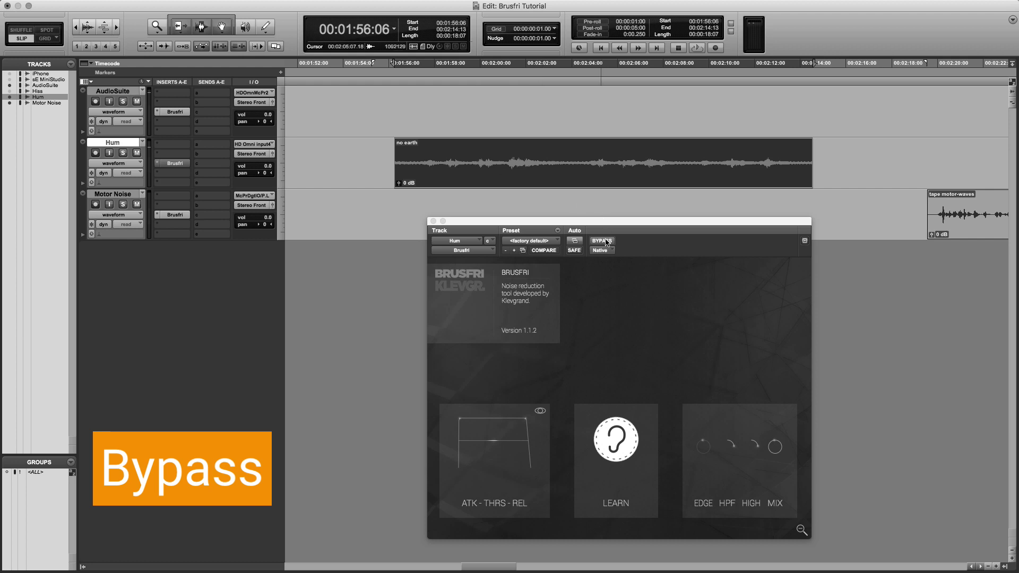
{"action": "left_click_drag", "start_coordinate": [564, 160], "coordinate": [586, 158]}
{"action": "key", "text": "space"}
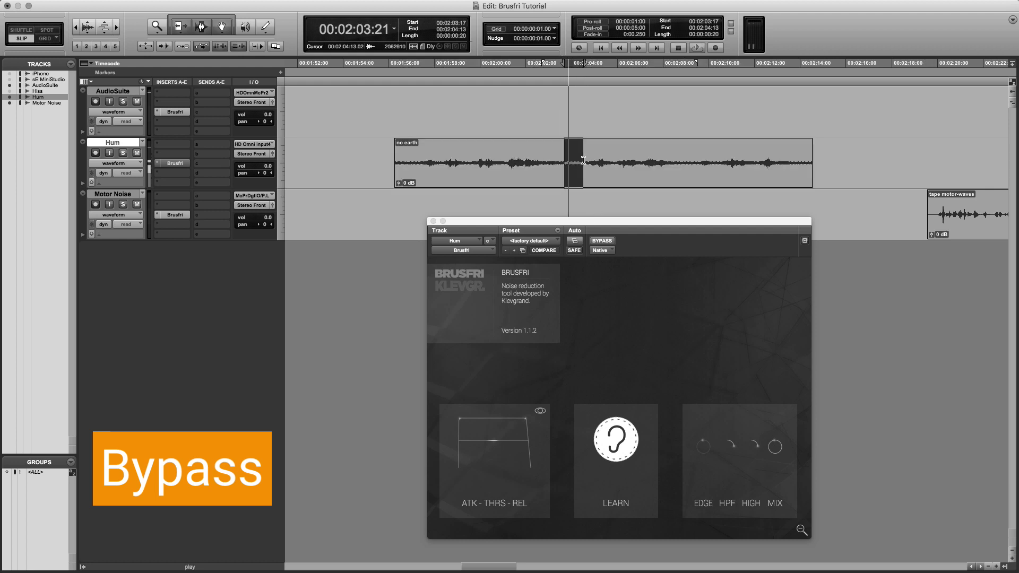
{"action": "key", "text": "space"}
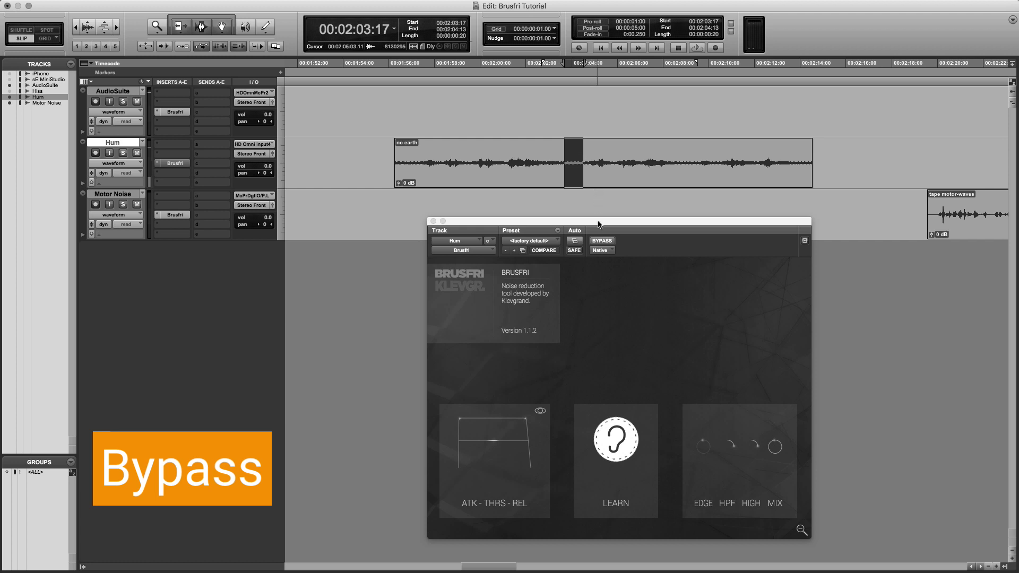
Step: Turn off Brusfri's bypass on the Hum track and have it learn the noise profile from the selected noise-only passage
{"action": "left_click", "coordinate": [605, 243]}
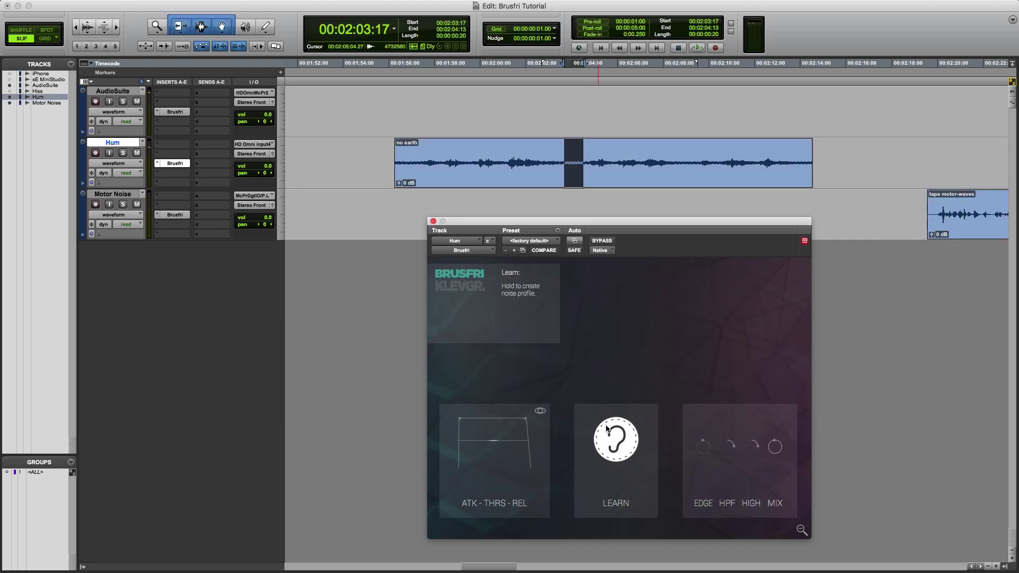
{"action": "left_click_drag", "start_coordinate": [608, 434], "coordinate": [608, 434]}
{"action": "key", "text": "space"}
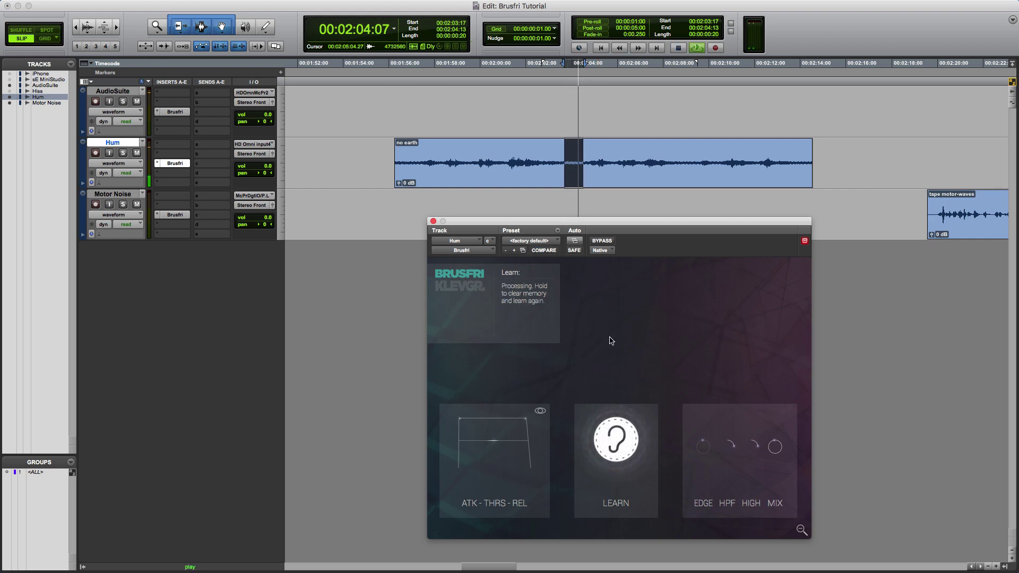
{"action": "key", "text": "space"}
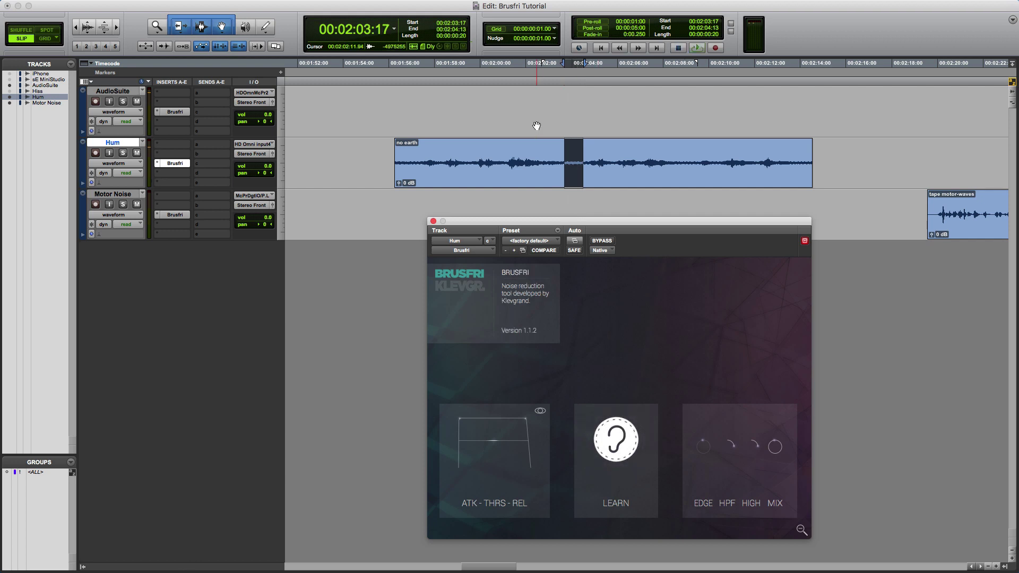
Step: Select the whole "no earth" clip and play it, comparing Brusfri's noise reduction with bypass
{"action": "double_click", "coordinate": [426, 163]}
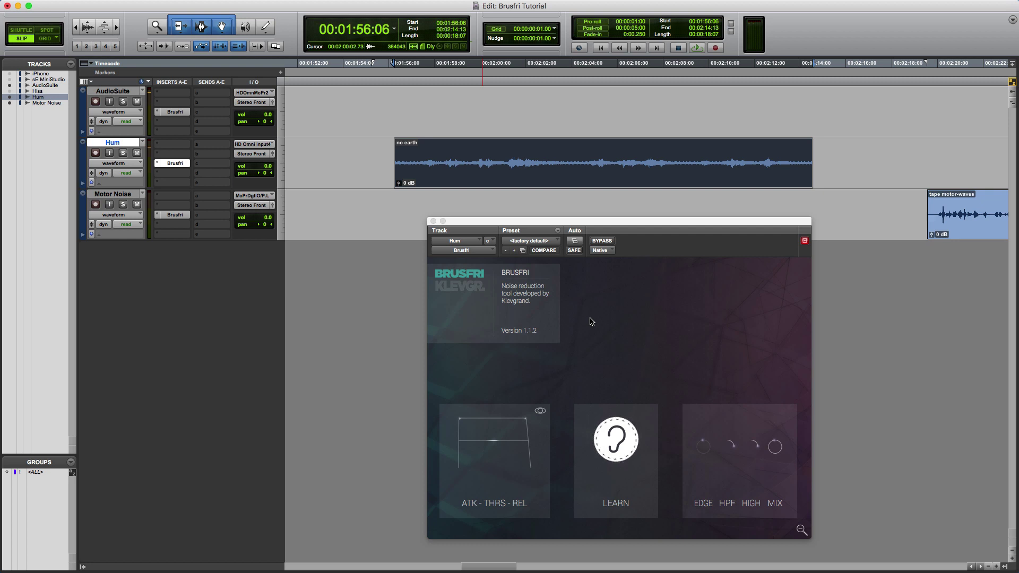
{"action": "key", "text": "space"}
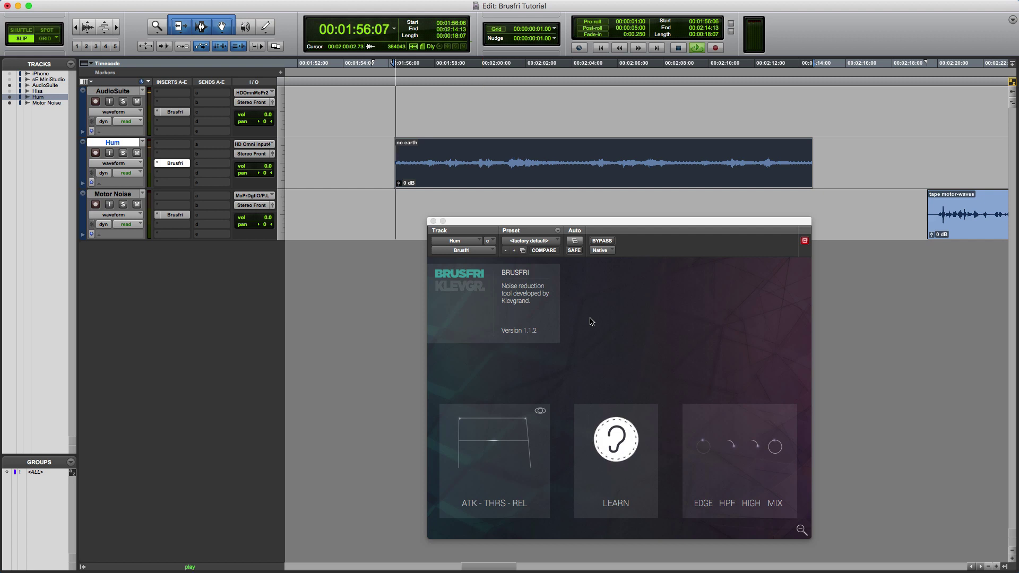
{"action": "left_click", "coordinate": [603, 241]}
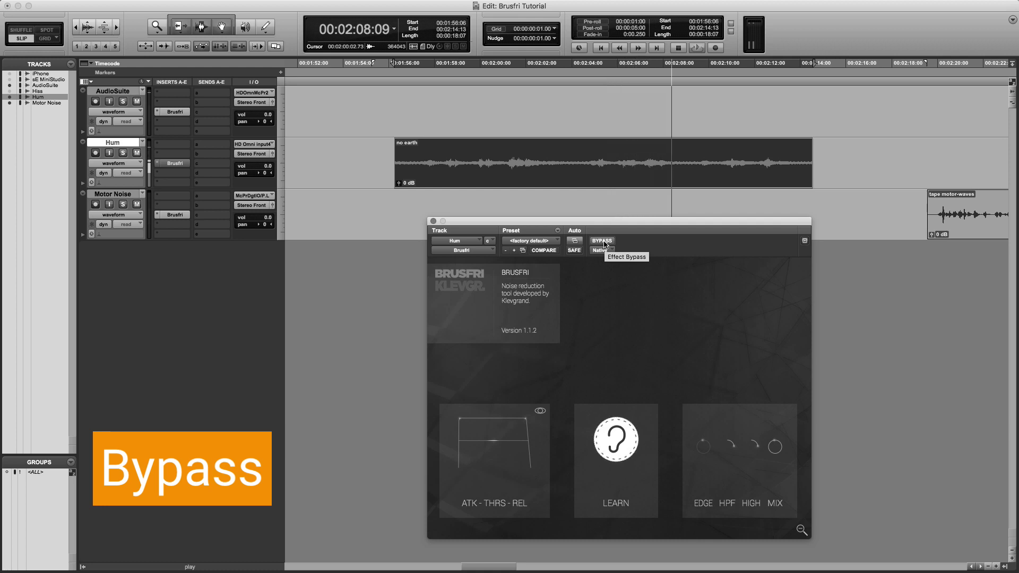
{"action": "left_click", "coordinate": [602, 241]}
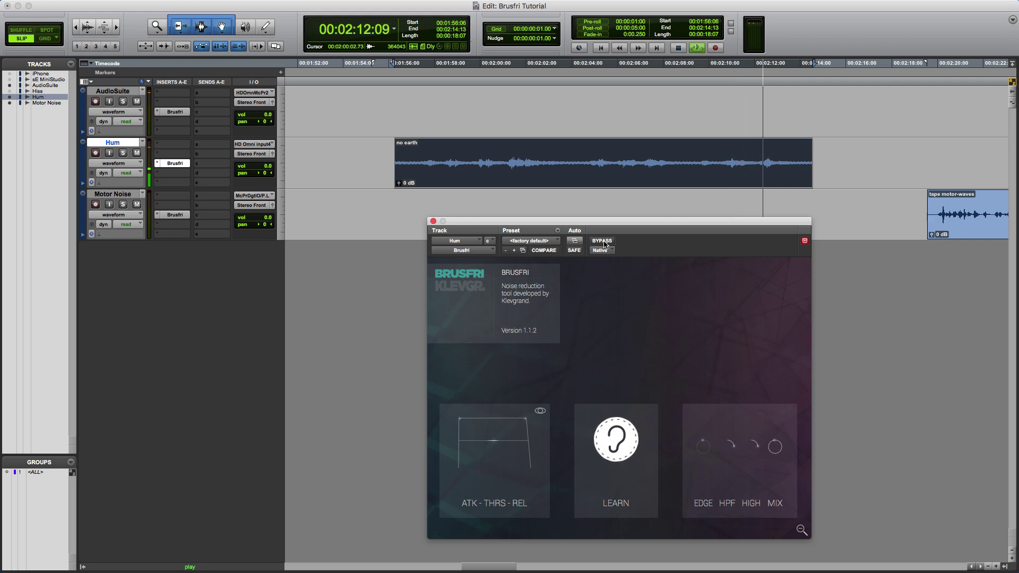
{"action": "key", "text": "space"}
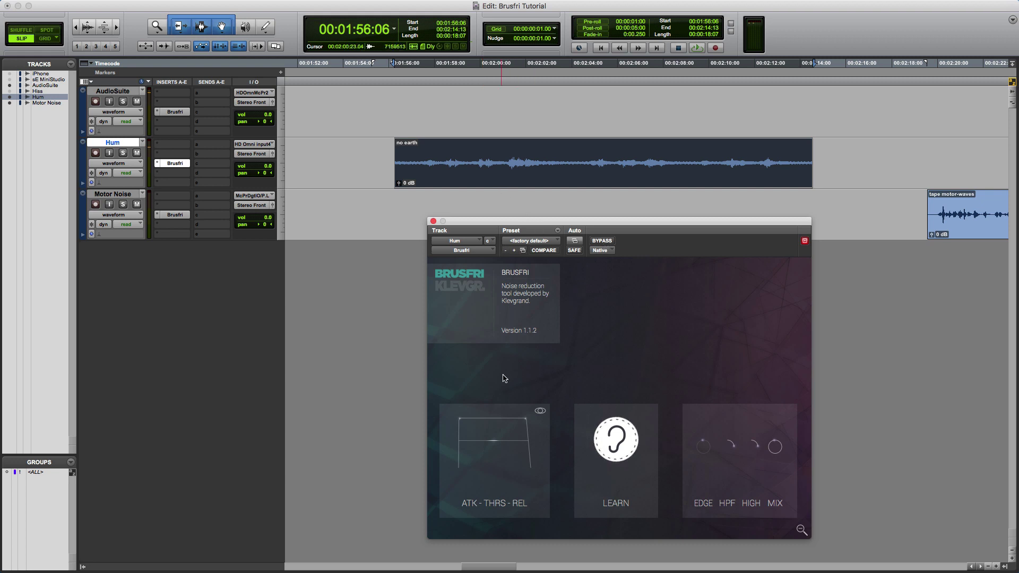
Step: Set Brusfri's release to 25 ms and its threshold to -6% while playing the hum clip
{"action": "mouse_move", "coordinate": [528, 429]}
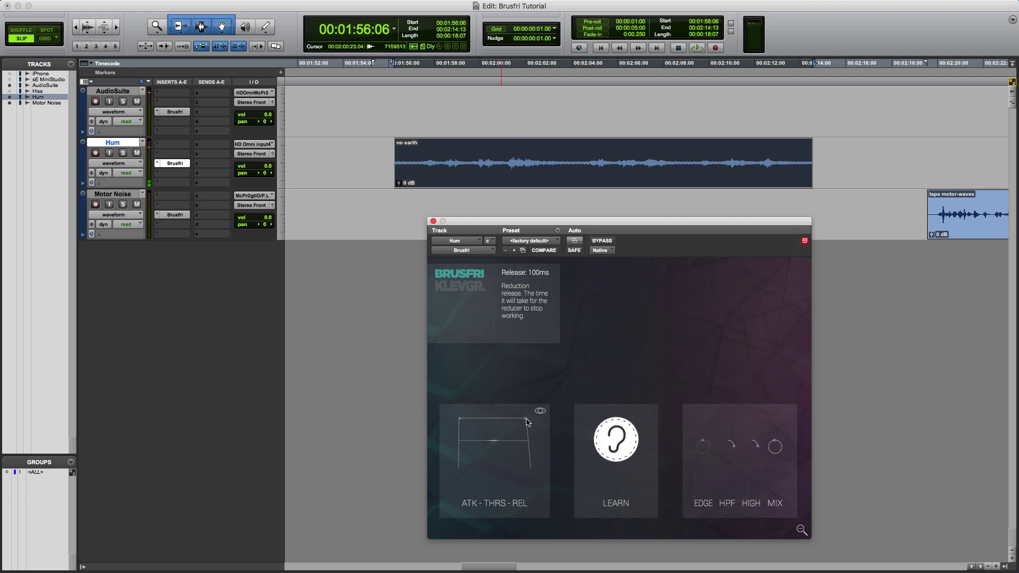
{"action": "left_click_drag", "start_coordinate": [526, 421], "coordinate": [558, 421]}
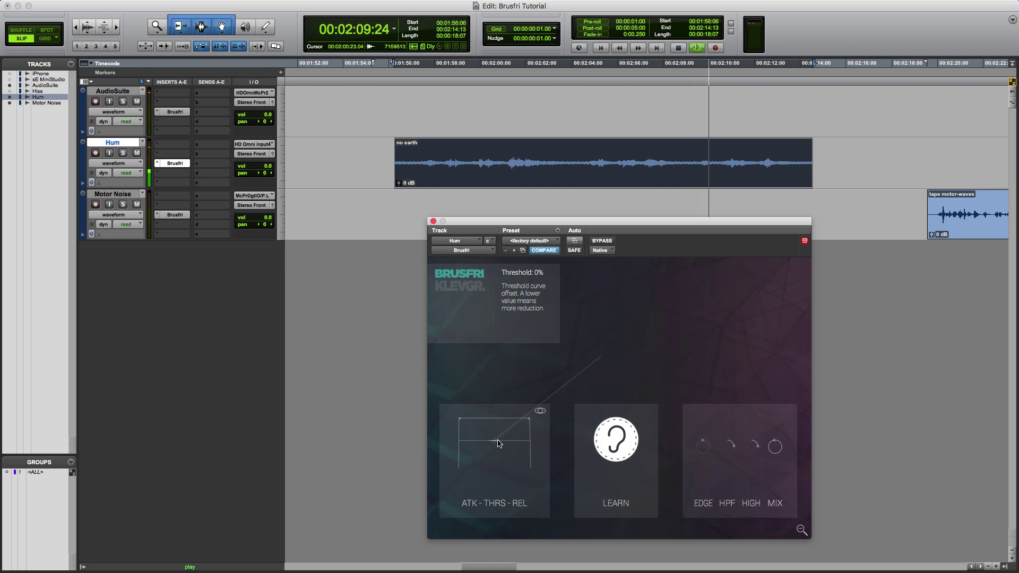
{"action": "left_click_drag", "start_coordinate": [500, 443], "coordinate": [499, 442]}
{"action": "left_click_drag", "start_coordinate": [498, 444], "coordinate": [499, 447]}
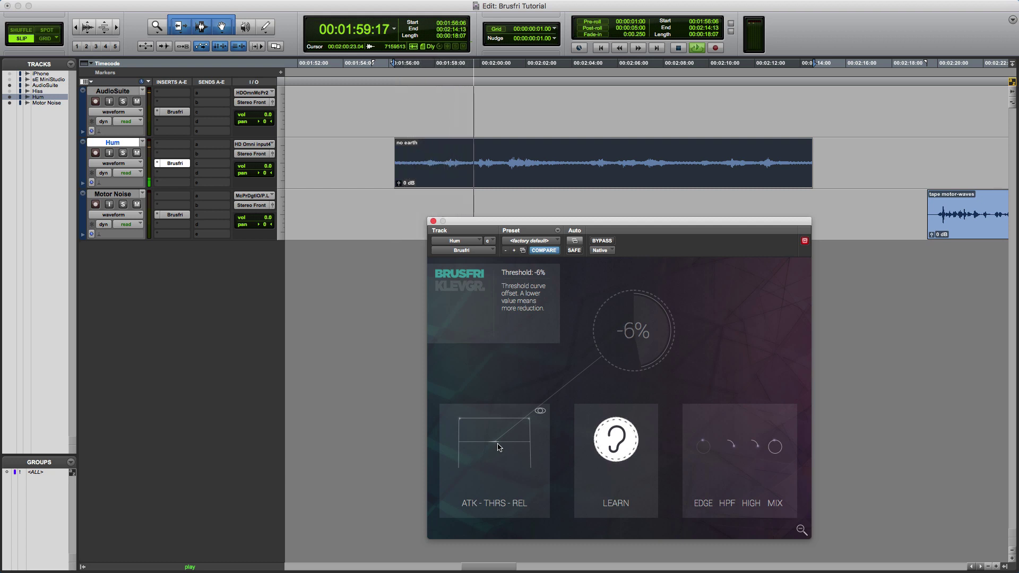
Step: Try a lower HPF setting in Brusfri, and raise the HPF to about 170 Hz during playback
{"action": "mouse_move", "coordinate": [732, 450]}
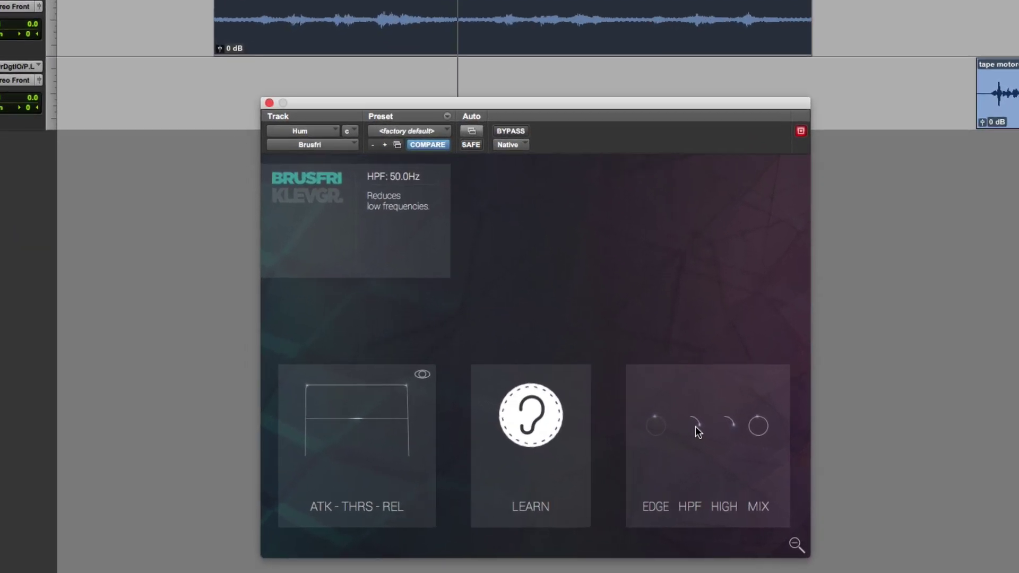
{"action": "left_click_drag", "start_coordinate": [695, 427], "coordinate": [695, 427]}
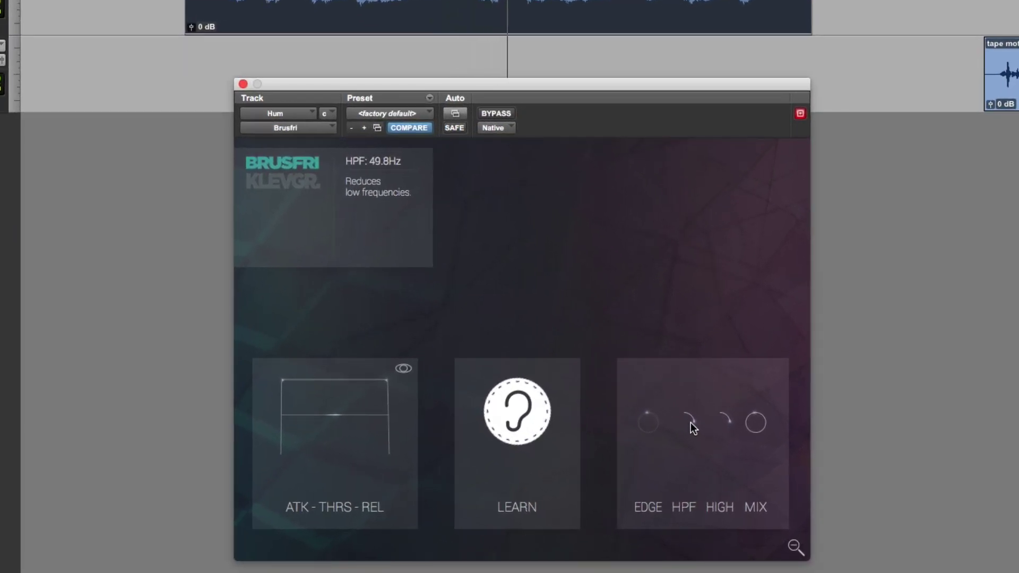
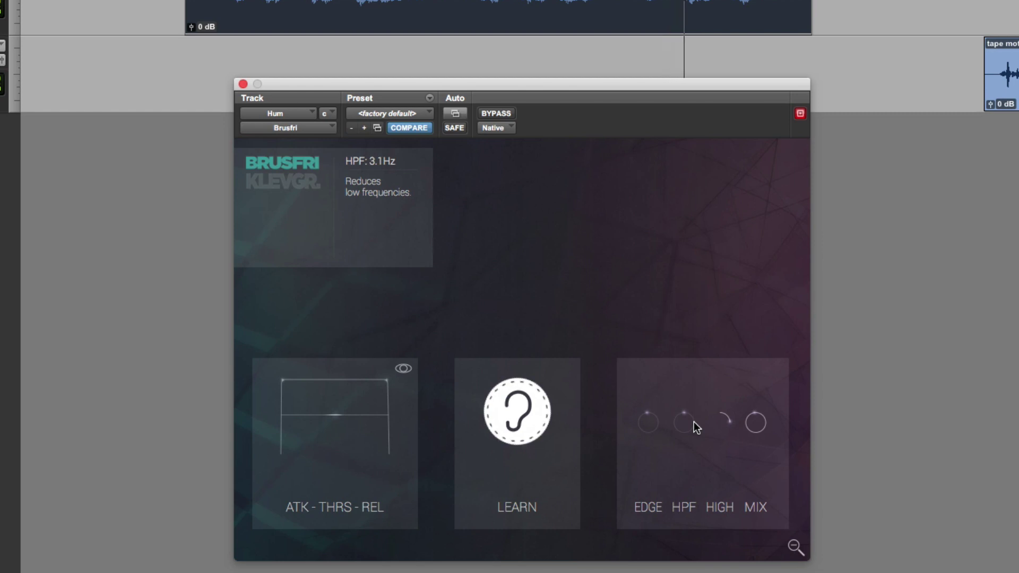
{"action": "scroll", "coordinate": [684, 423], "scroll_direction": "up", "scroll_amount": 10}
{"action": "scroll", "coordinate": [693, 422], "scroll_direction": "up", "scroll_amount": 5}
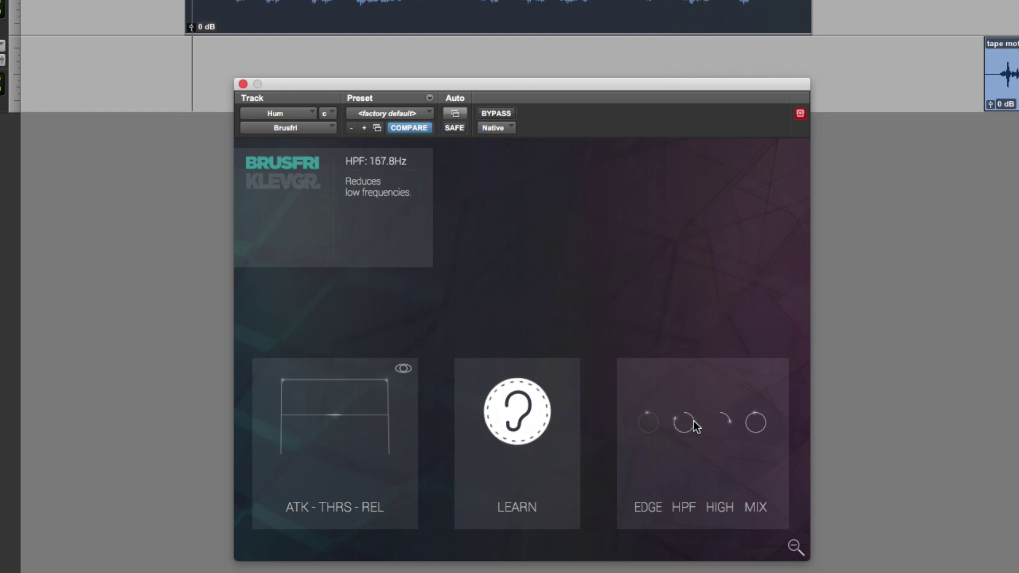
{"action": "scroll", "coordinate": [693, 421], "scroll_direction": "up", "scroll_amount": 1}
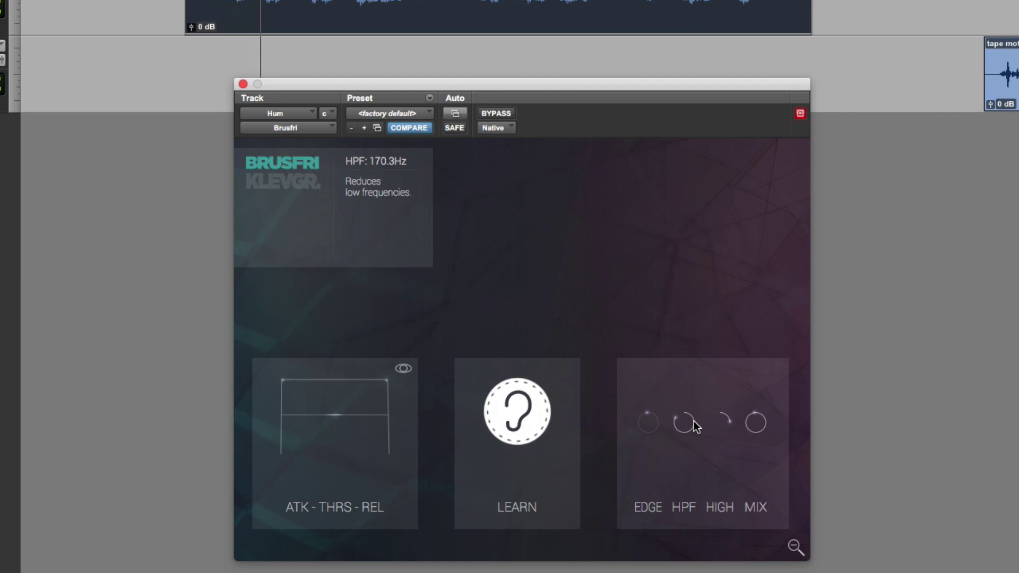
{"action": "scroll", "coordinate": [692, 422], "scroll_direction": "up", "scroll_amount": 1}
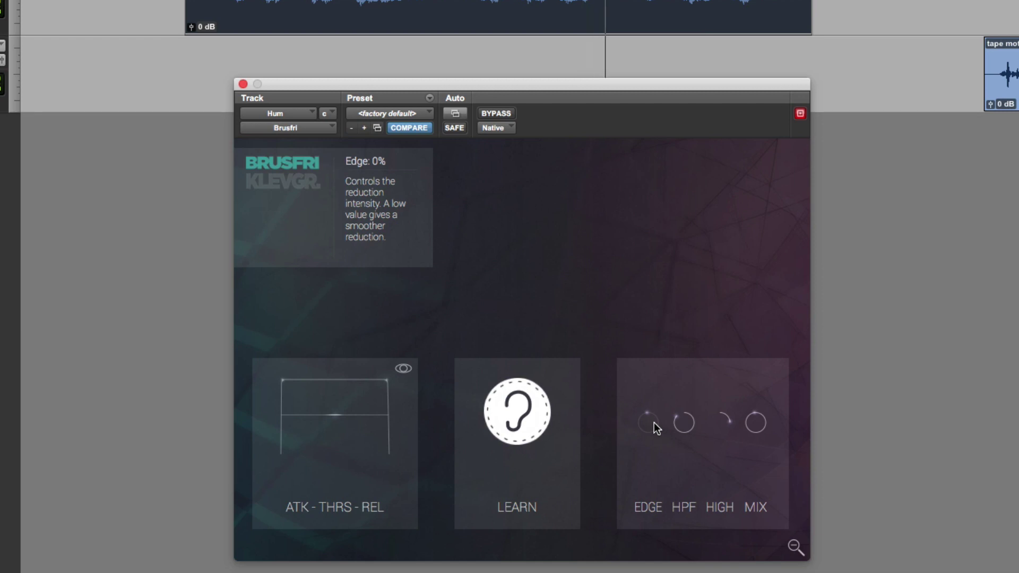
Step: Raise Brusfri's Edge to 89% while the hum clip plays
{"action": "scroll", "coordinate": [654, 421], "scroll_direction": "up", "scroll_amount": 6}
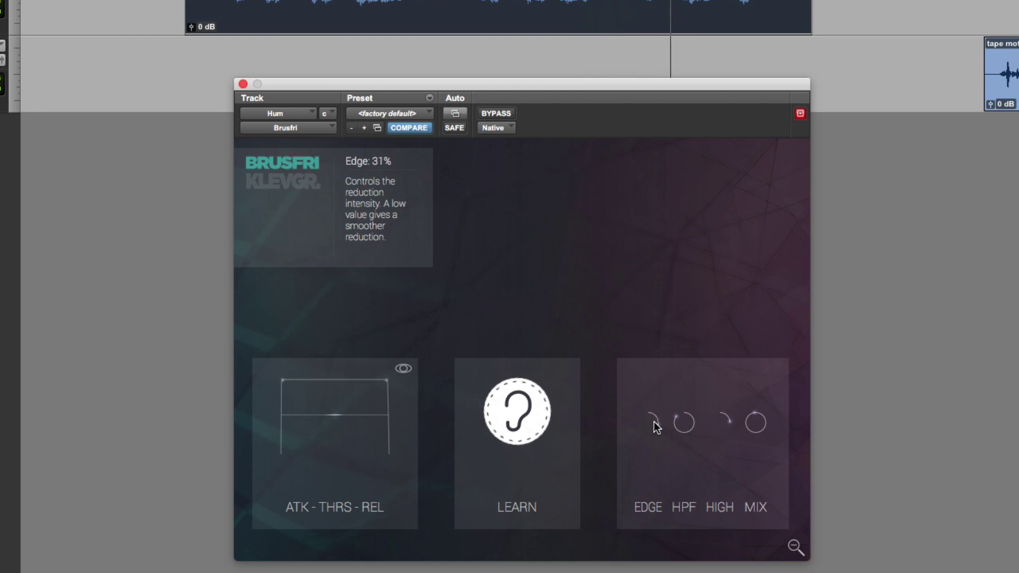
{"action": "scroll", "coordinate": [654, 422], "scroll_direction": "up", "scroll_amount": 3}
{"action": "scroll", "coordinate": [656, 426], "scroll_direction": "up", "scroll_amount": 6}
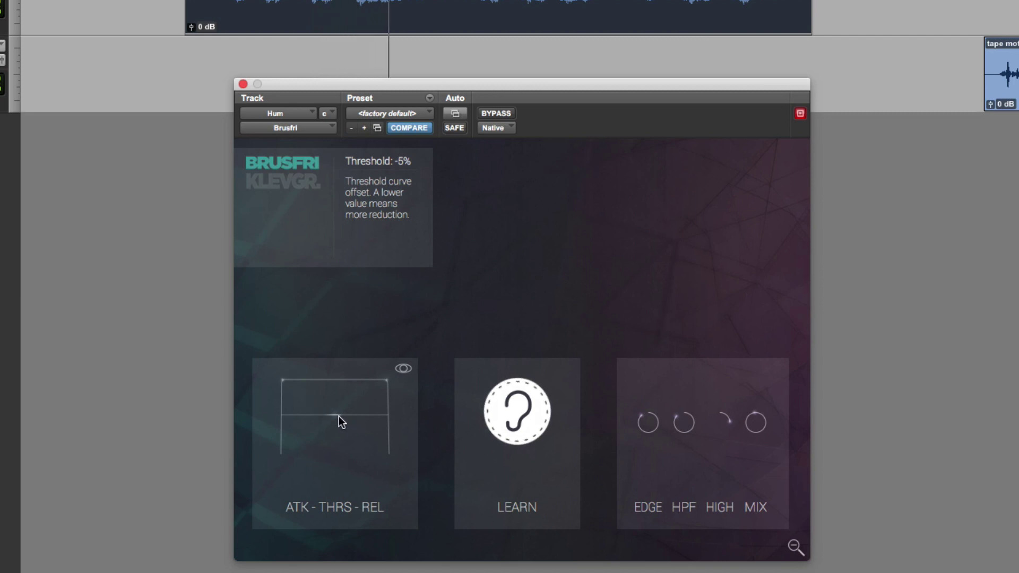
Step: Lower Brusfri's threshold slightly and raise the High frequency boost well beyond 48%
{"action": "mouse_move", "coordinate": [336, 415]}
{"action": "left_mouse_down"}
{"action": "mouse_move", "coordinate": [332, 437]}
{"action": "mouse_move", "coordinate": [331, 419]}
{"action": "left_mouse_up"}
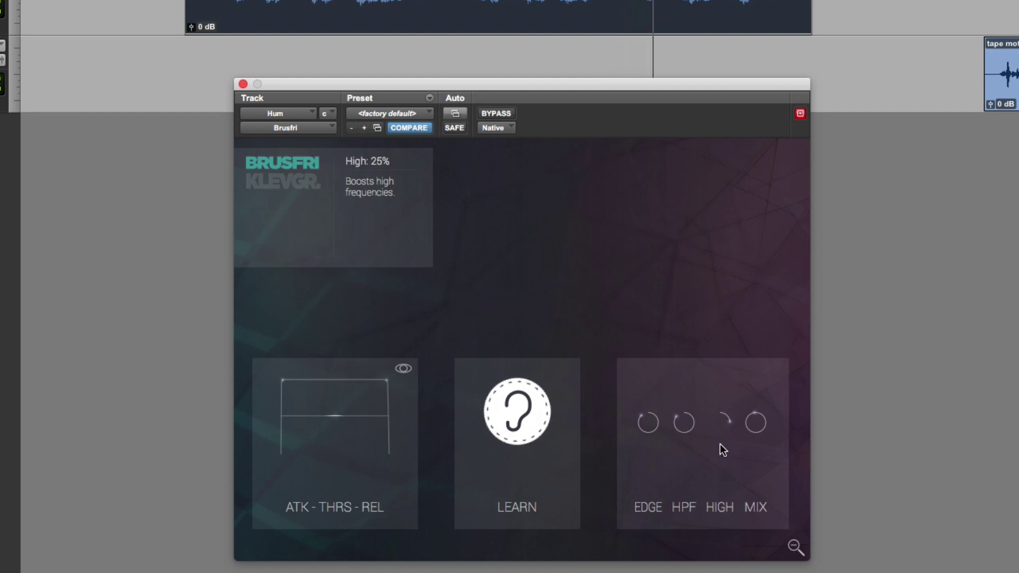
{"action": "scroll", "coordinate": [719, 424], "scroll_direction": "up", "scroll_amount": 10}
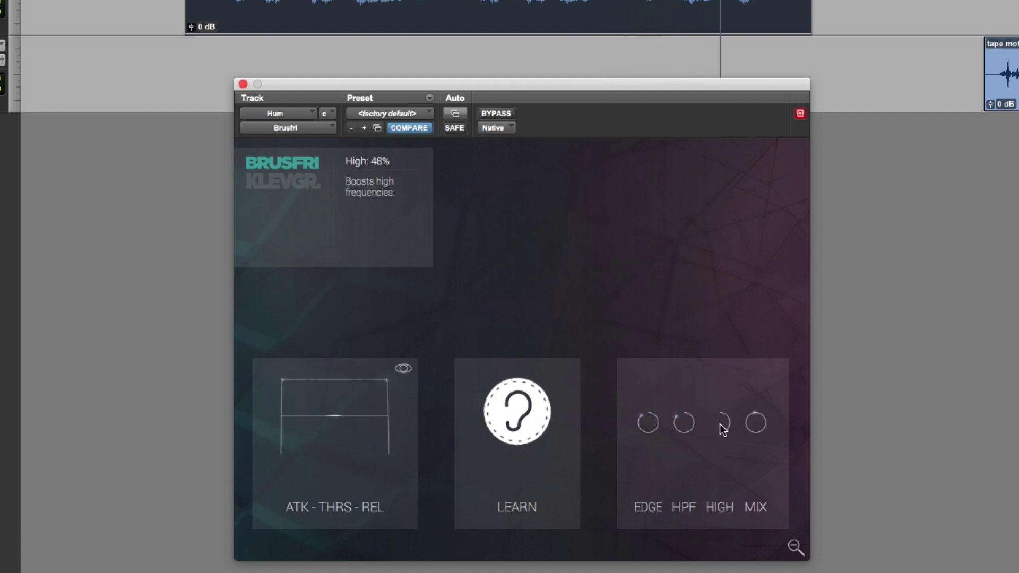
{"action": "scroll", "coordinate": [719, 425], "scroll_direction": "up", "scroll_amount": 10}
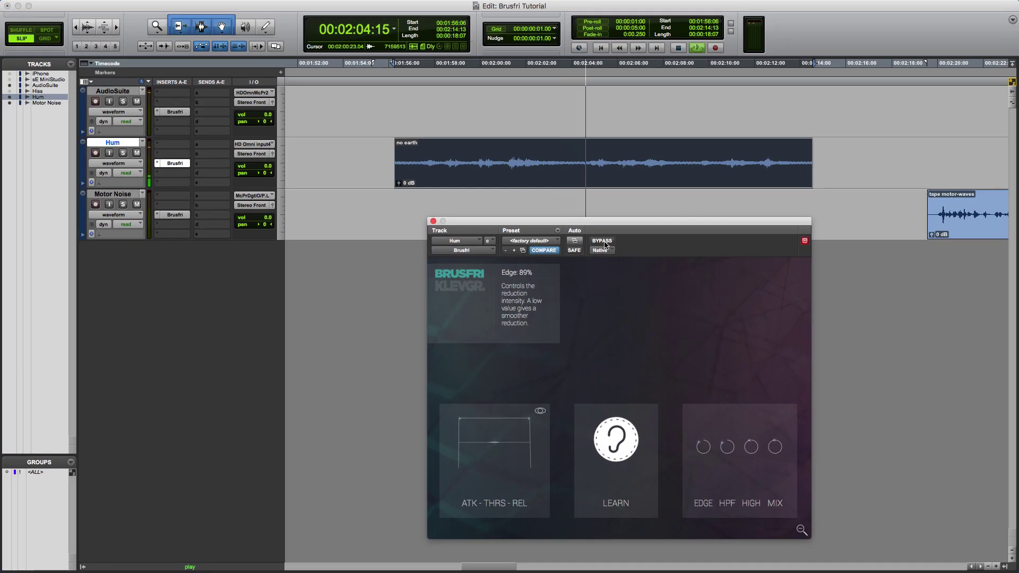
Step: Compare the processed hum clip with bypass during playback, and set Brusfri's threshold to -14%
{"action": "left_click", "coordinate": [604, 245]}
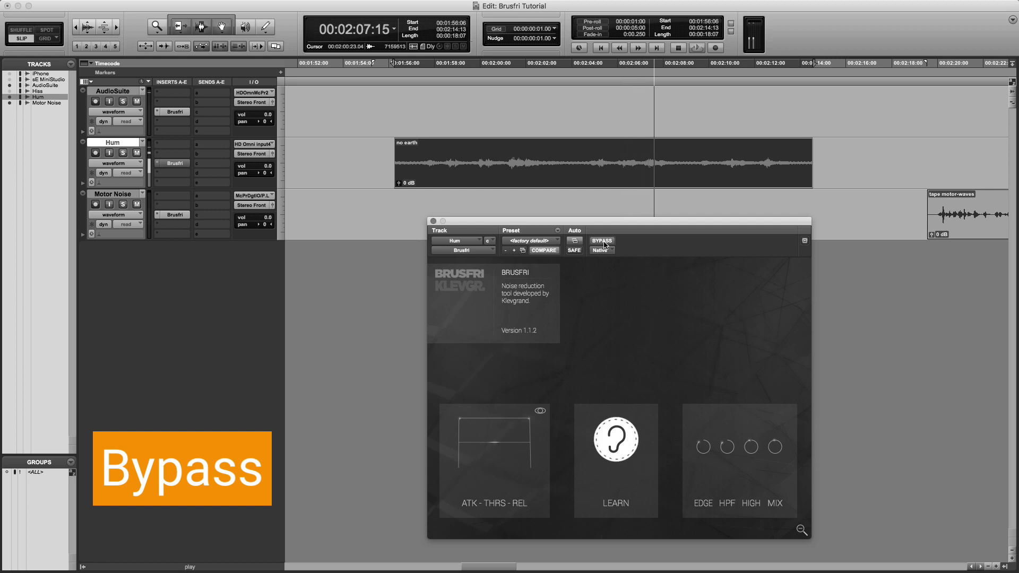
{"action": "left_click", "coordinate": [602, 242]}
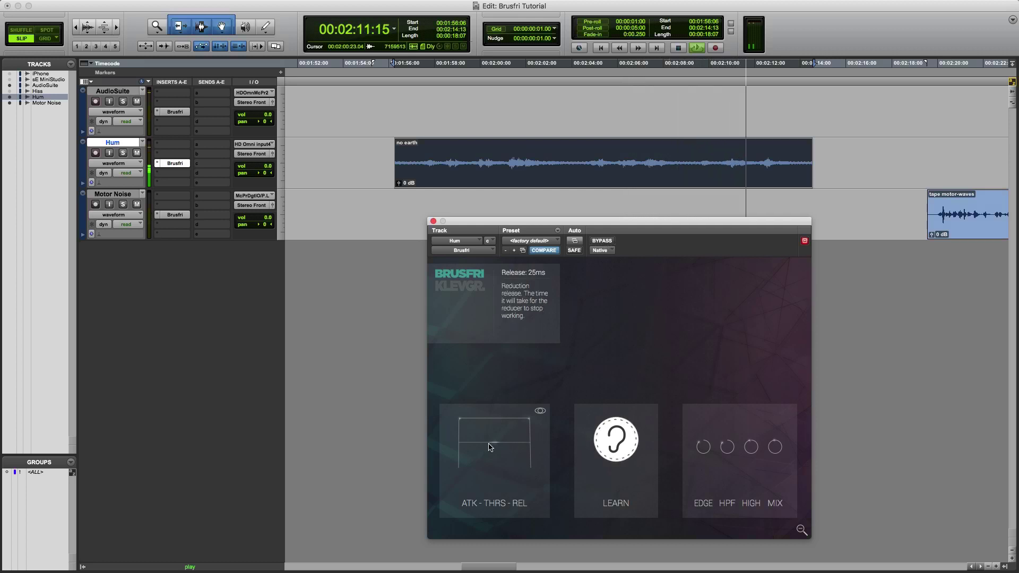
{"action": "mouse_move", "coordinate": [493, 445]}
{"action": "left_click_drag", "start_coordinate": [493, 444], "coordinate": [492, 447]}
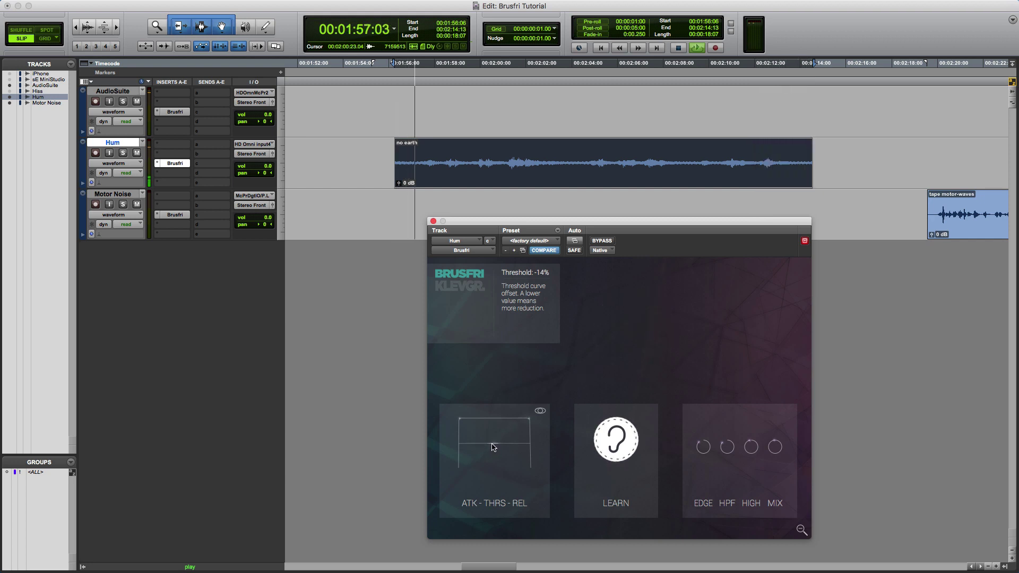